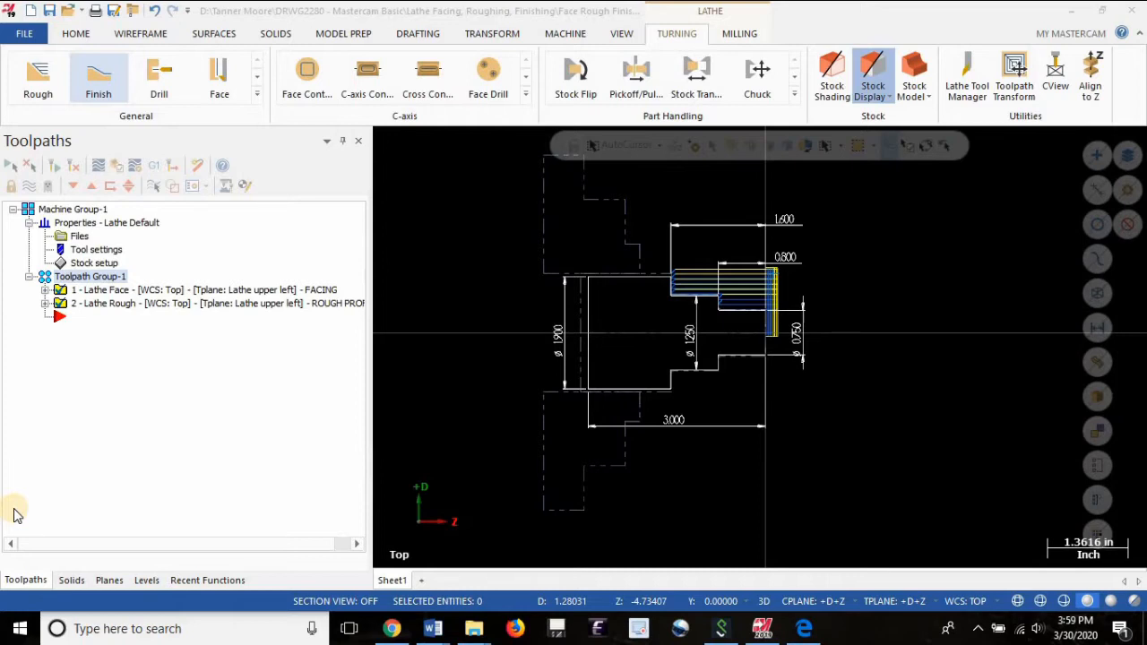
Hide the facing and roughing toolpath lines on the part drawing.
scroll(807, 286, "up", 4)
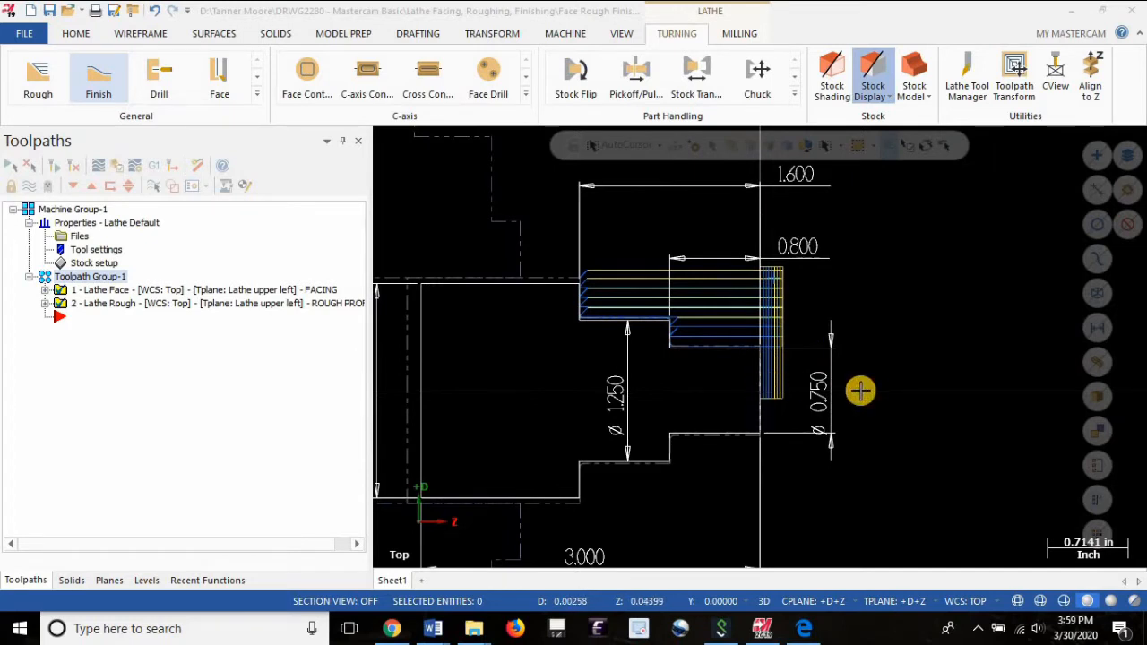
scroll(910, 363, "down", 2)
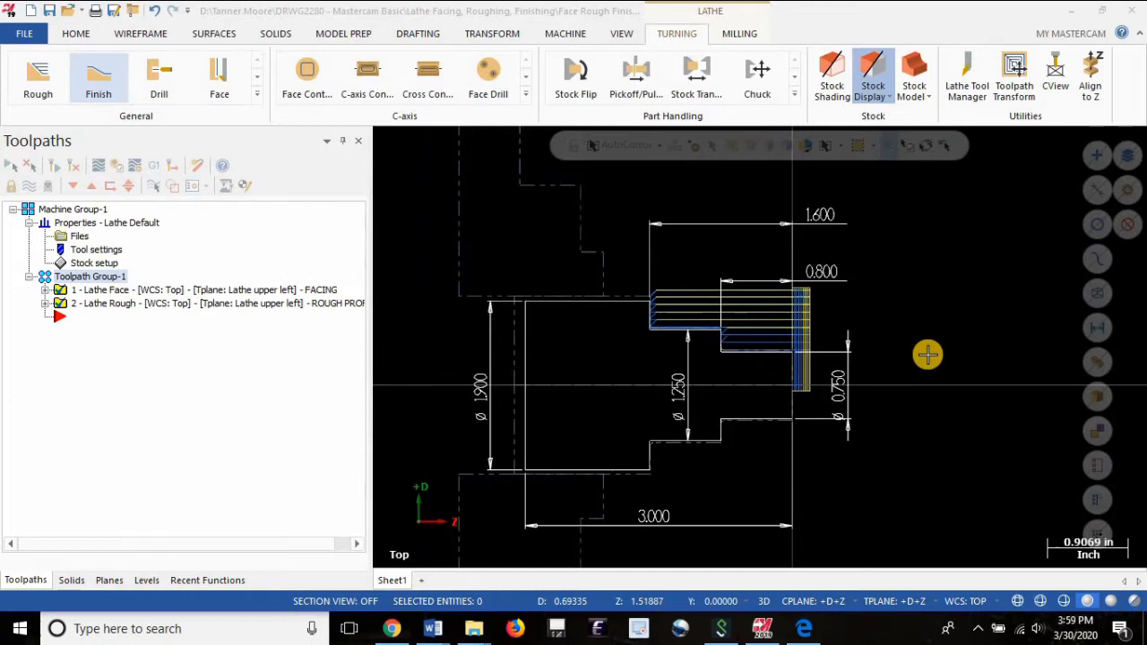
scroll(936, 312, "down", 5)
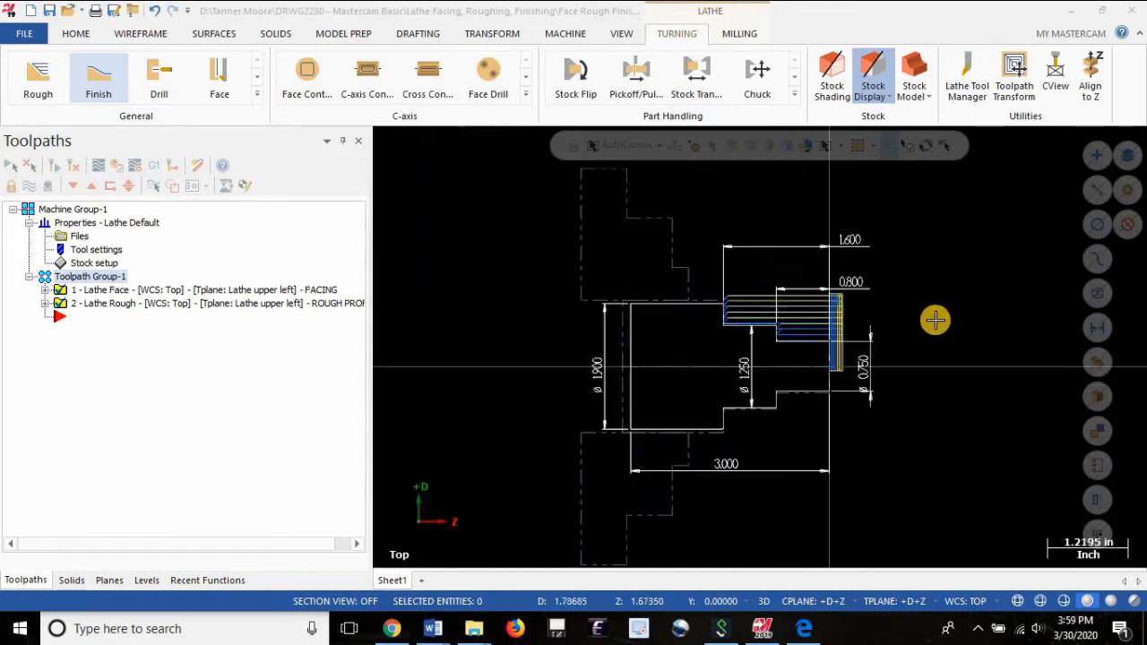
scroll(731, 228, "down", 1)
scroll(808, 342, "up", 5)
scroll(772, 334, "up", 2)
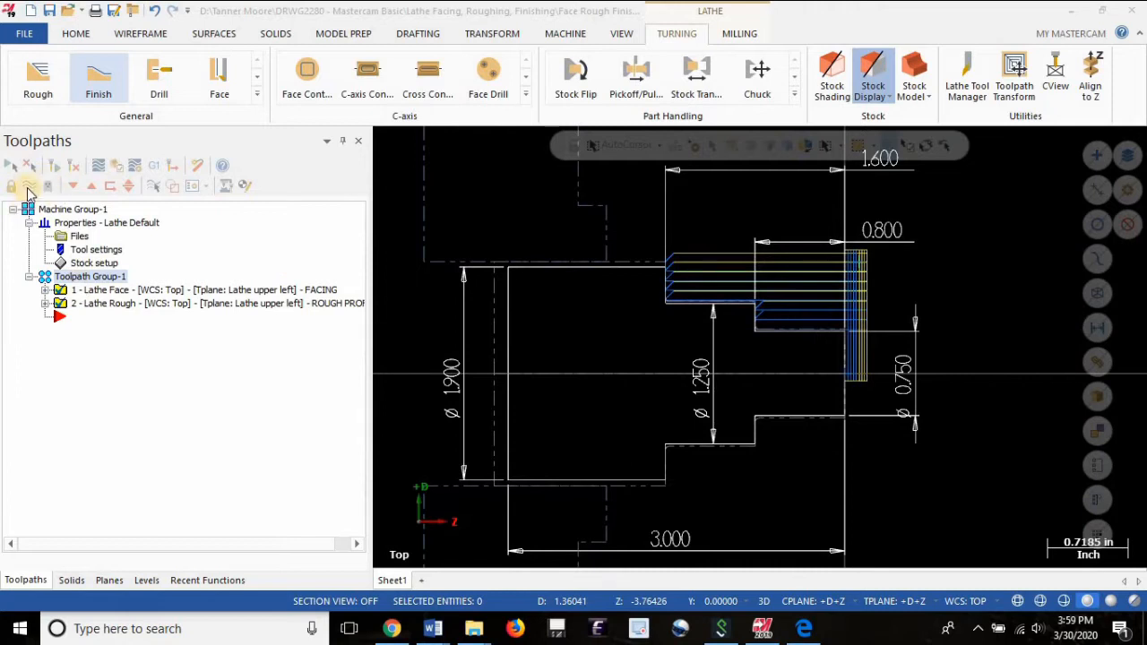
left_click(28, 185)
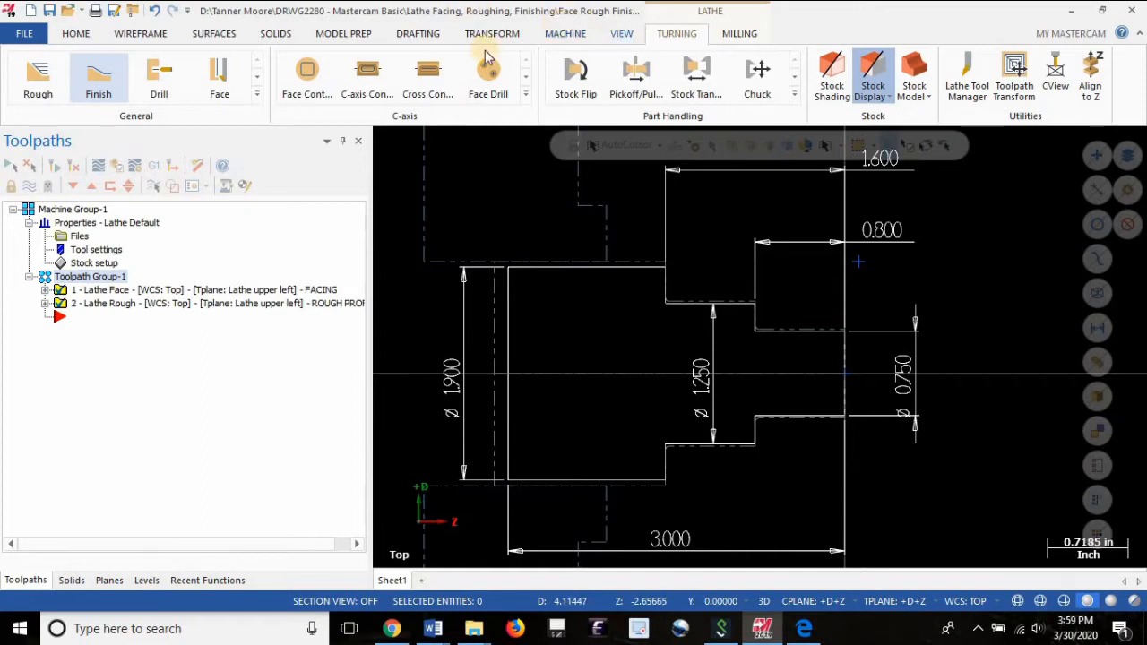
Start a lathe Finish toolpath and check the chaining options without changing them.
left_click(104, 79)
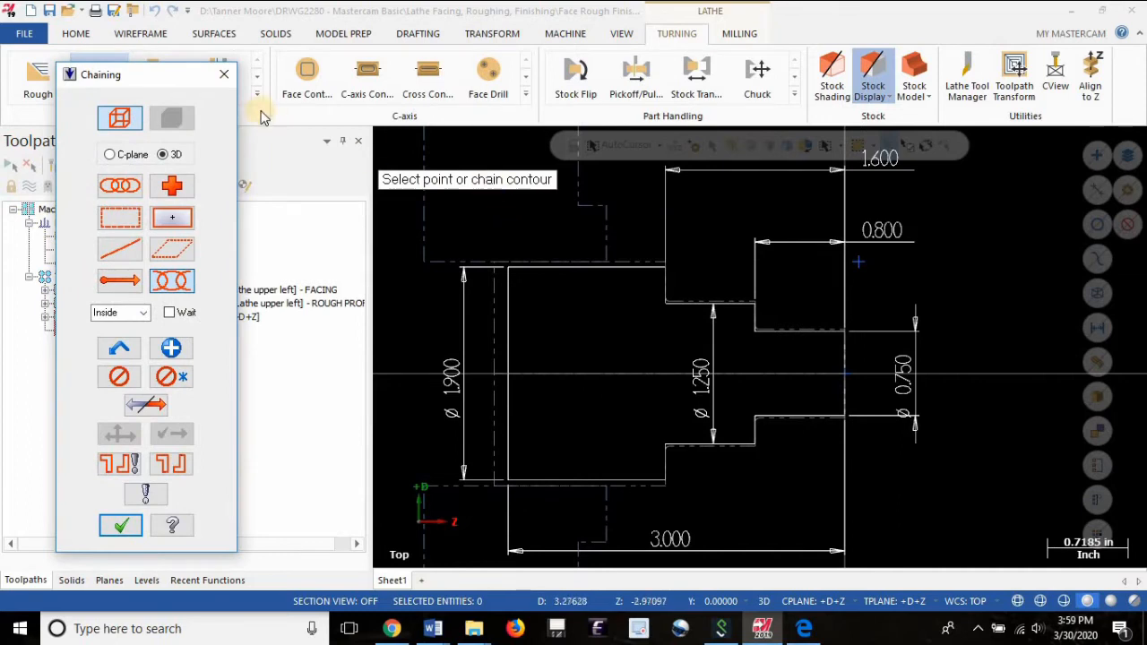
left_click_drag(185, 77, 431, 107)
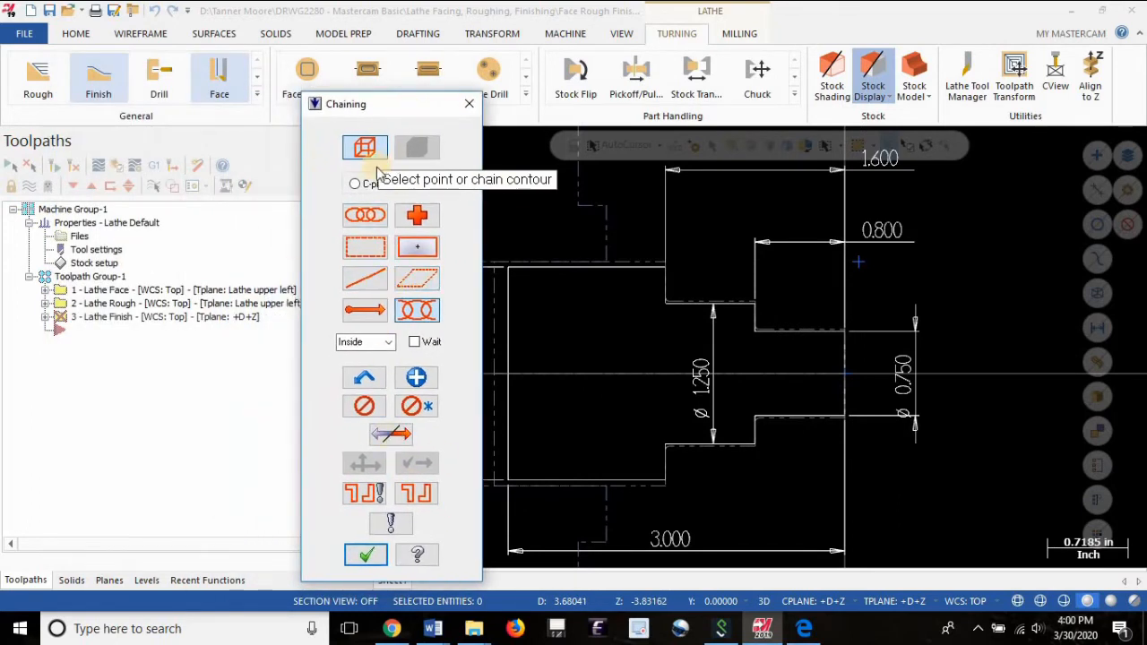
left_click(391, 524)
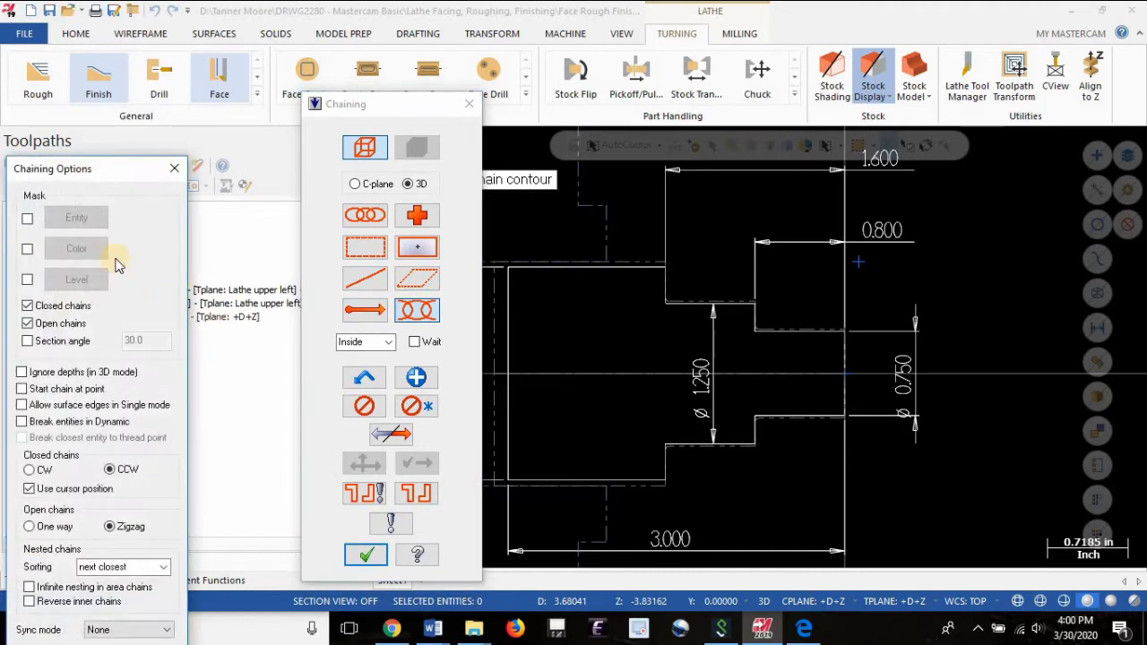
left_click_drag(102, 170, 187, 30)
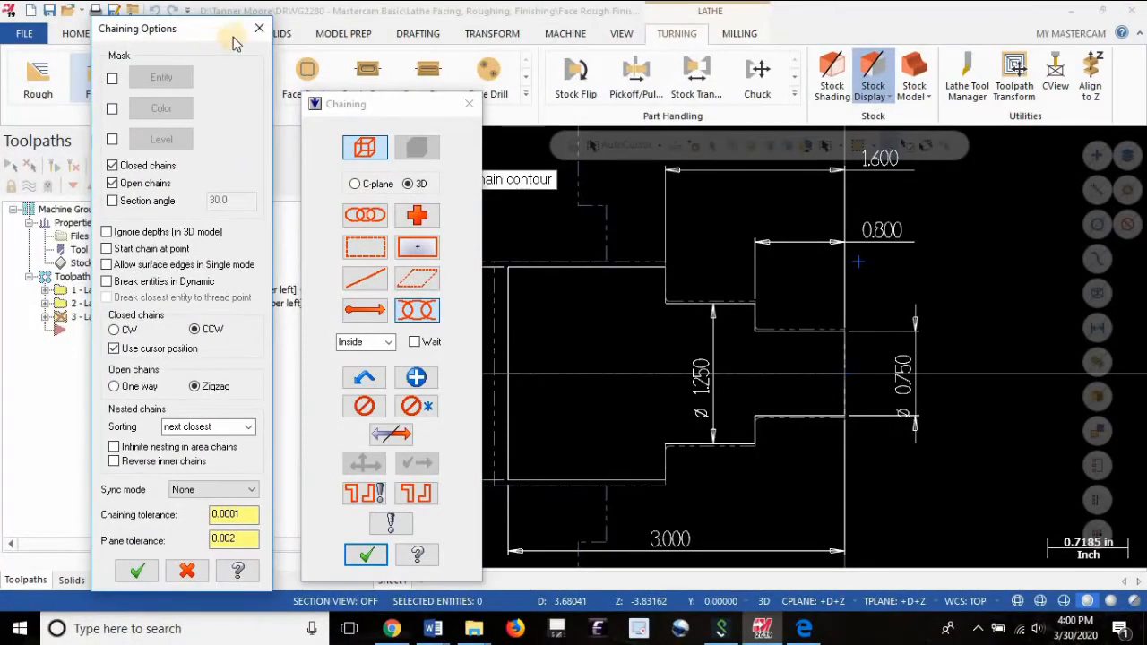
left_click(259, 28)
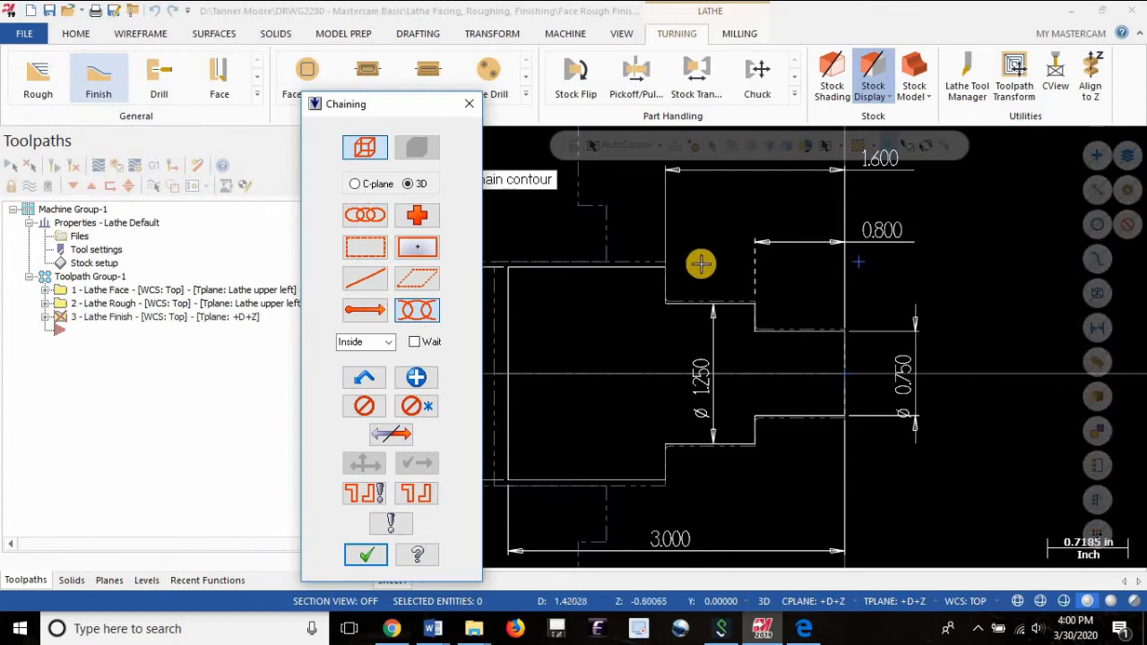
scroll(897, 393, "down", 1)
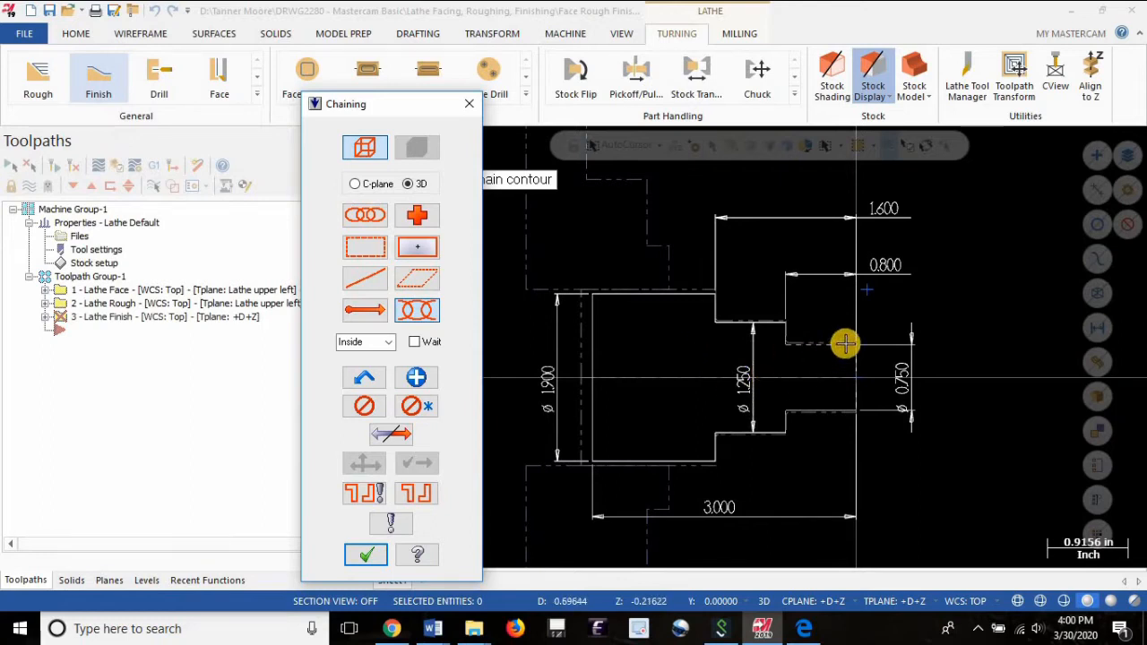
scroll(834, 323, "up", 5)
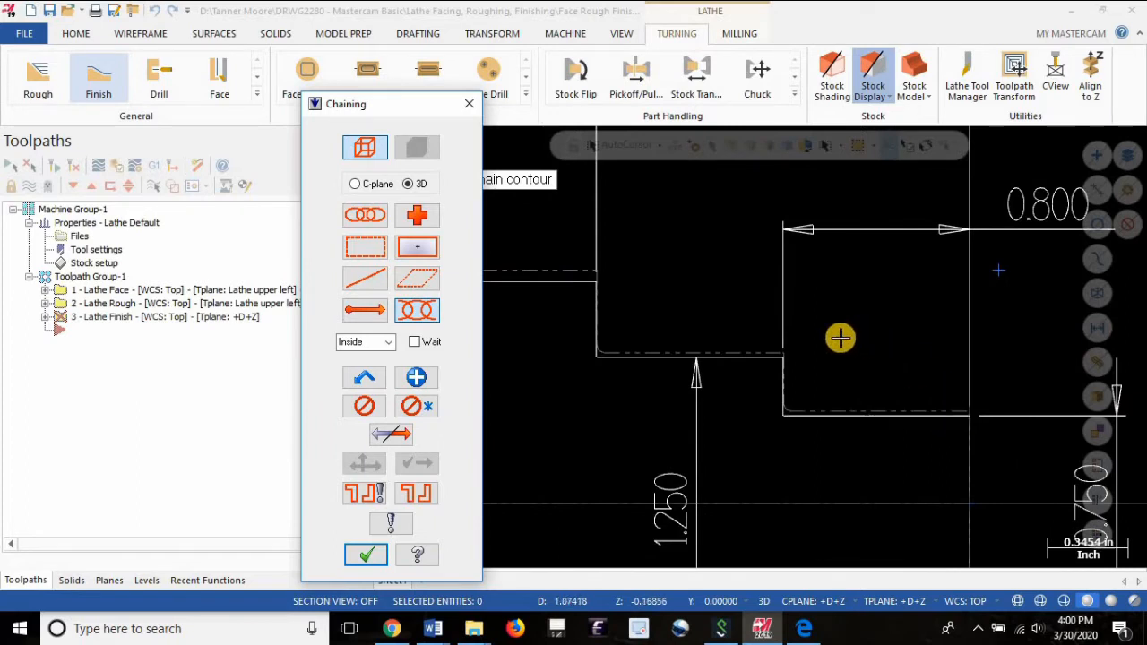
left_click(934, 405)
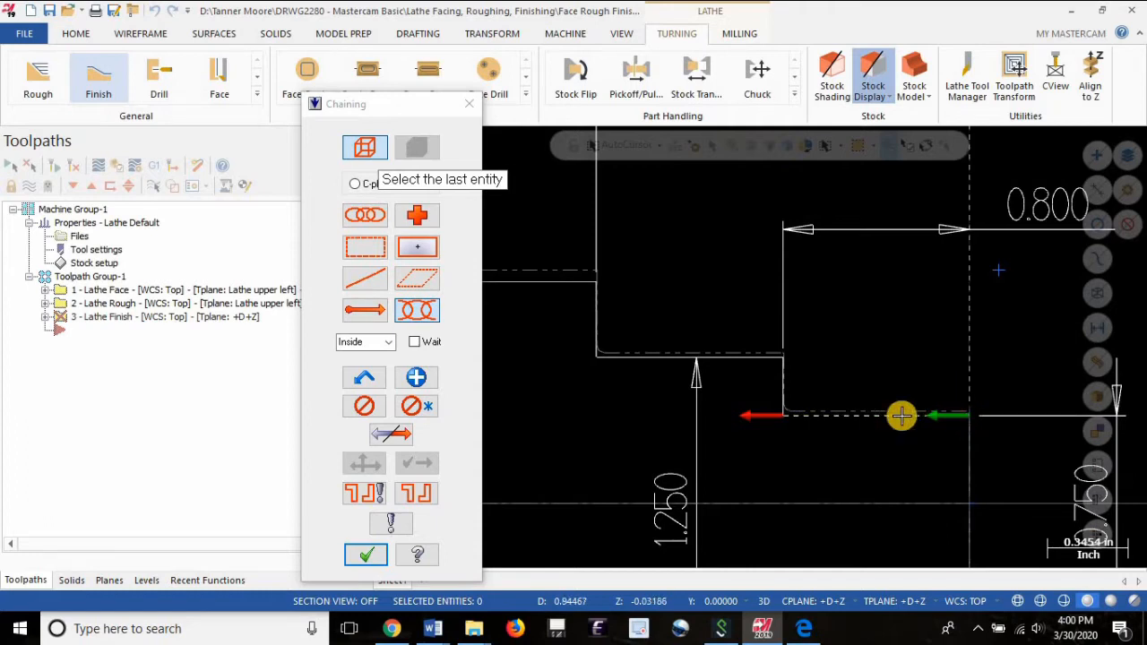
left_click(381, 436)
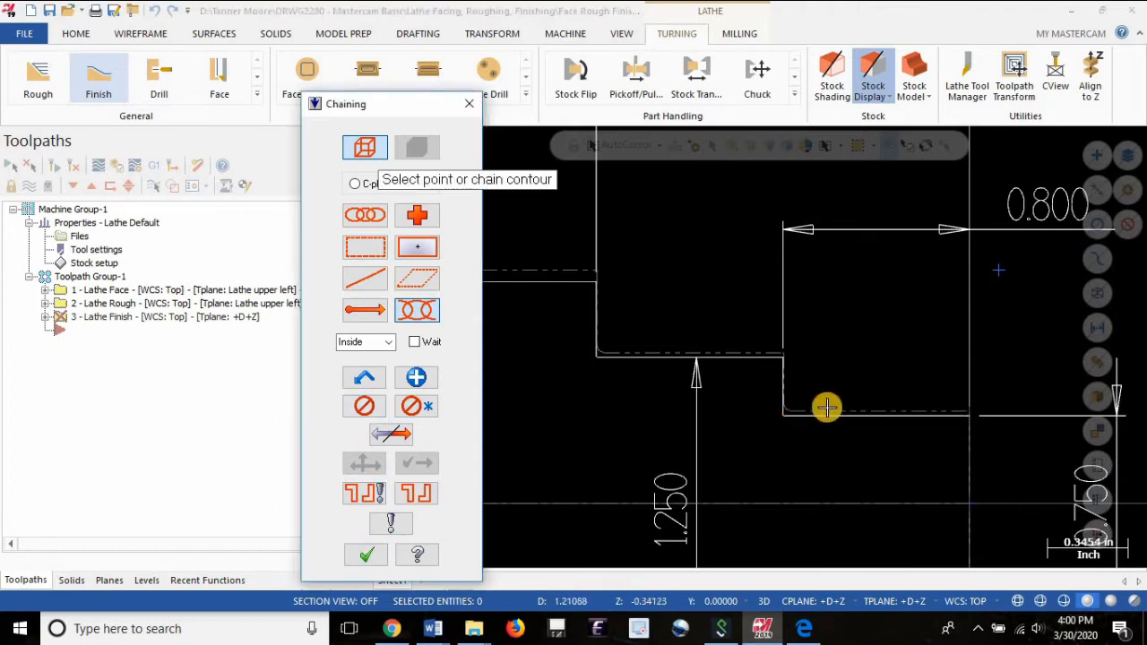
left_click(364, 406)
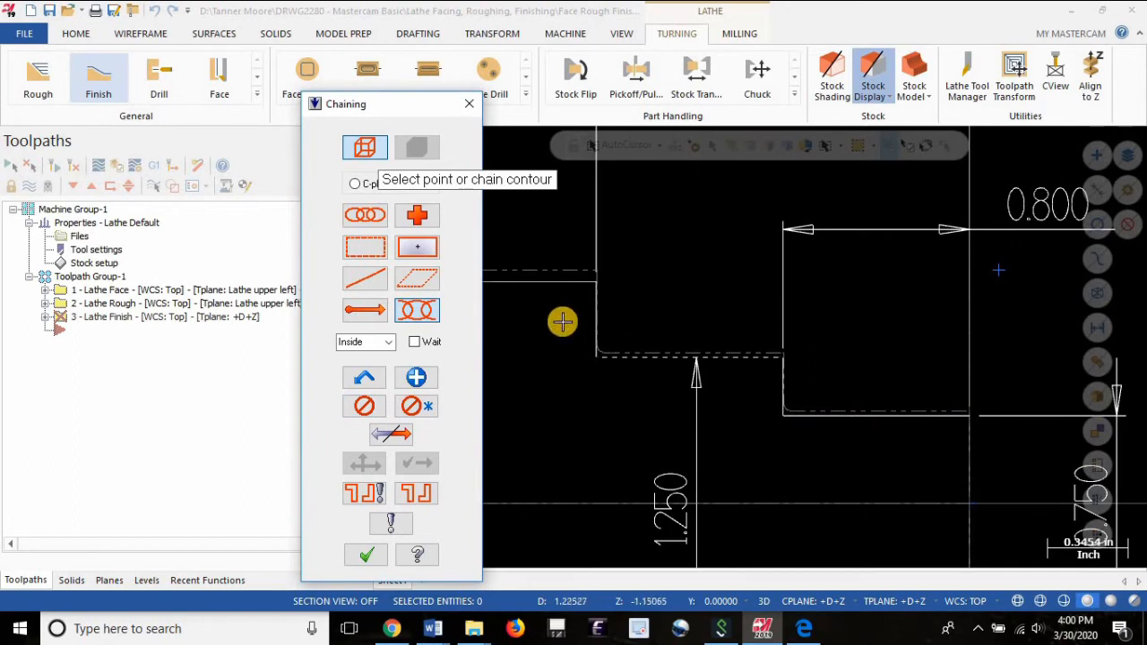
Chain the upper profile from the front end of the 0.750 diameter to the vertical shoulder at 1.600 and accept the contour.
left_click(952, 413)
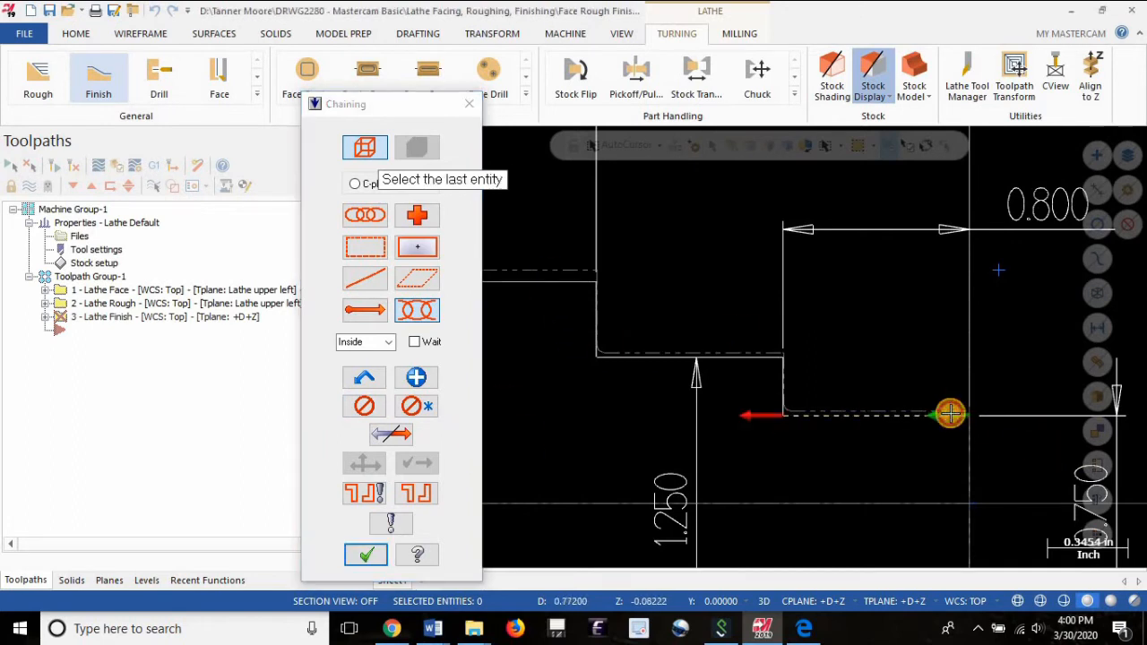
left_click(595, 302)
scroll(906, 364, "down", 5)
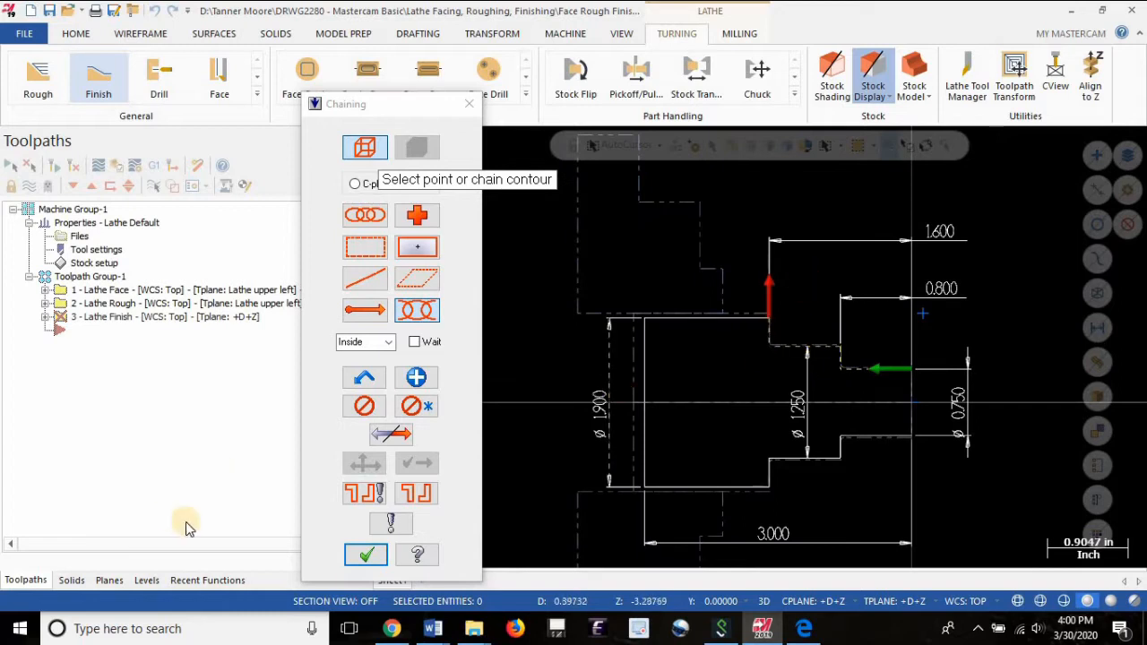
left_click(365, 557)
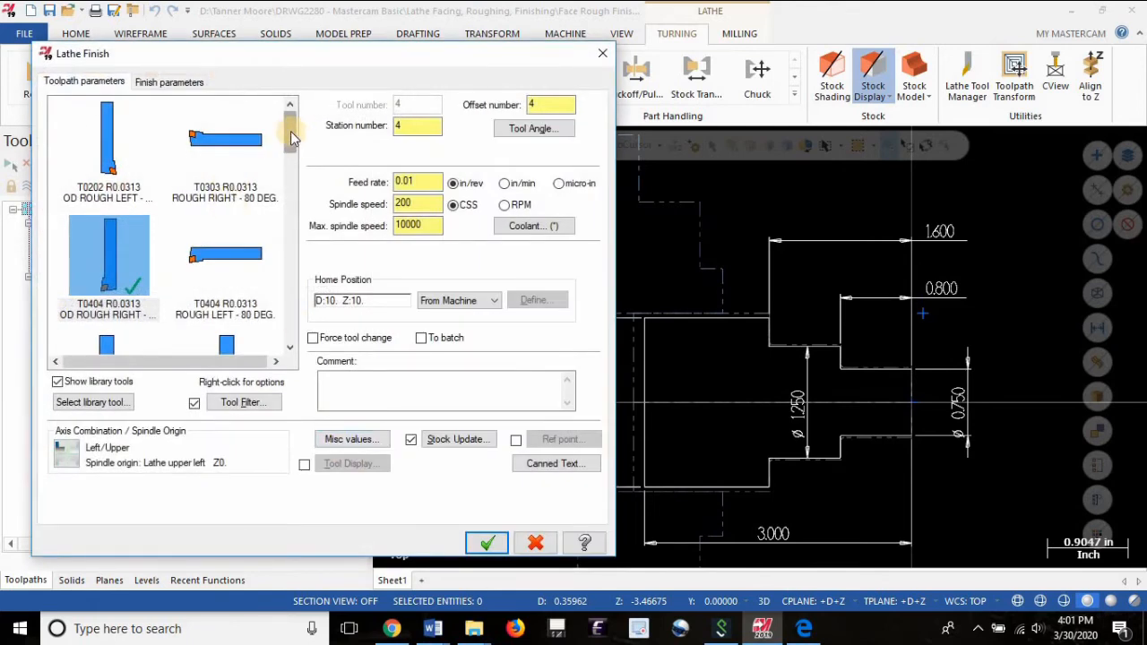
Choose tool T2121 OD FINISH RIGHT - 35 DEG. and set its tool, station and offset numbers to 2.
left_click_drag(292, 136, 223, 121)
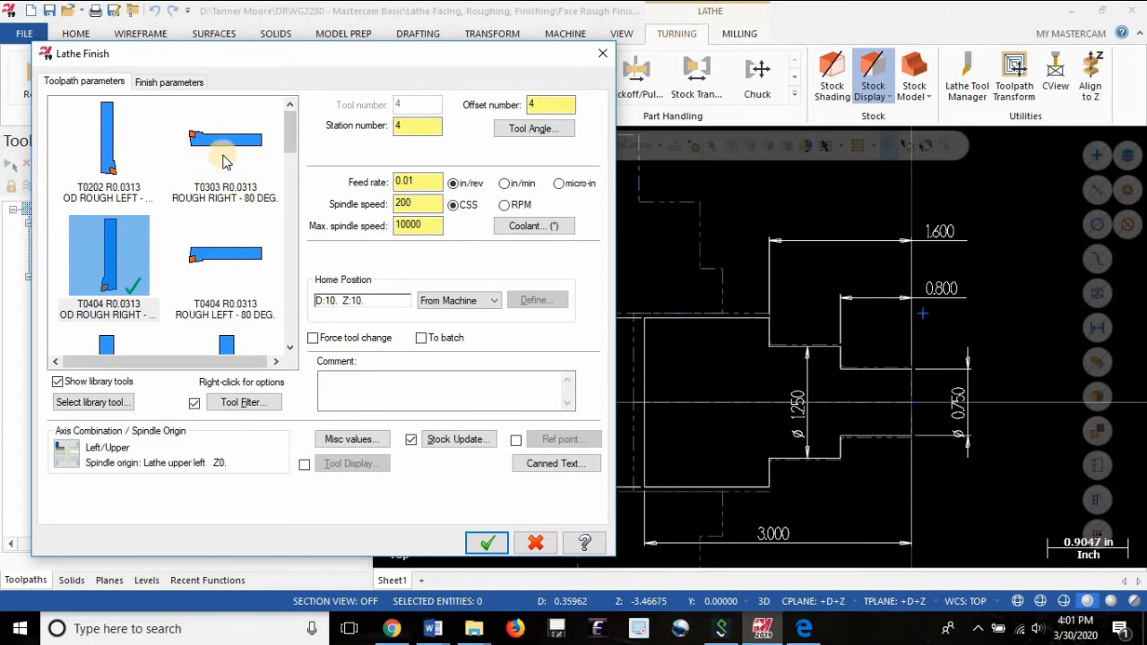
left_click_drag(288, 136, 287, 192)
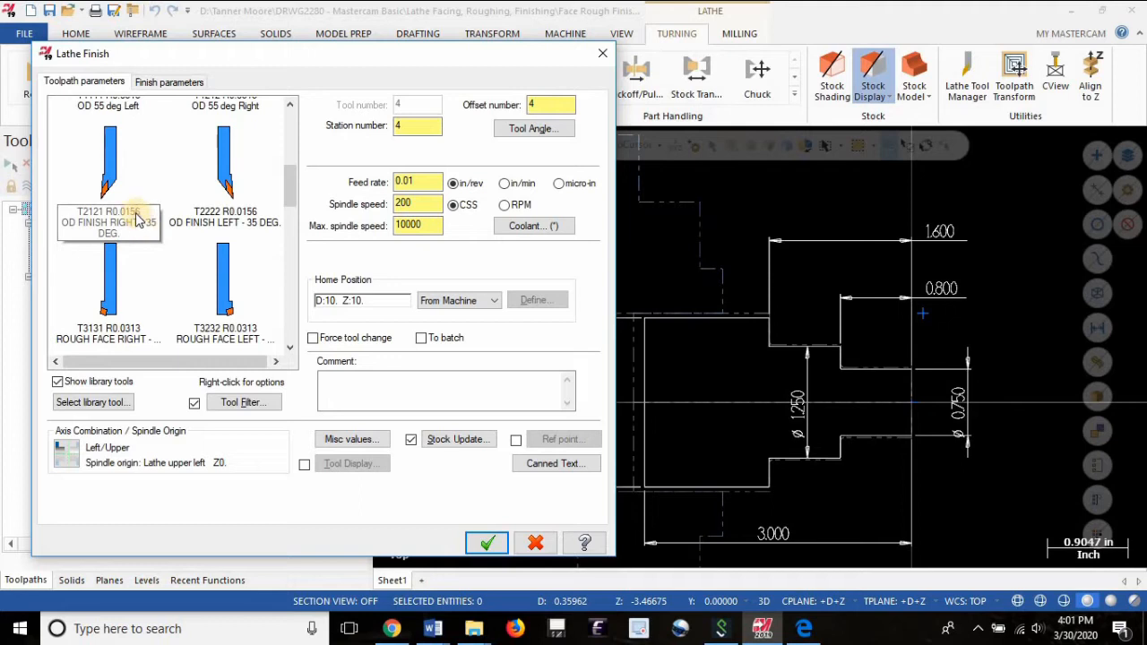
left_click(124, 217)
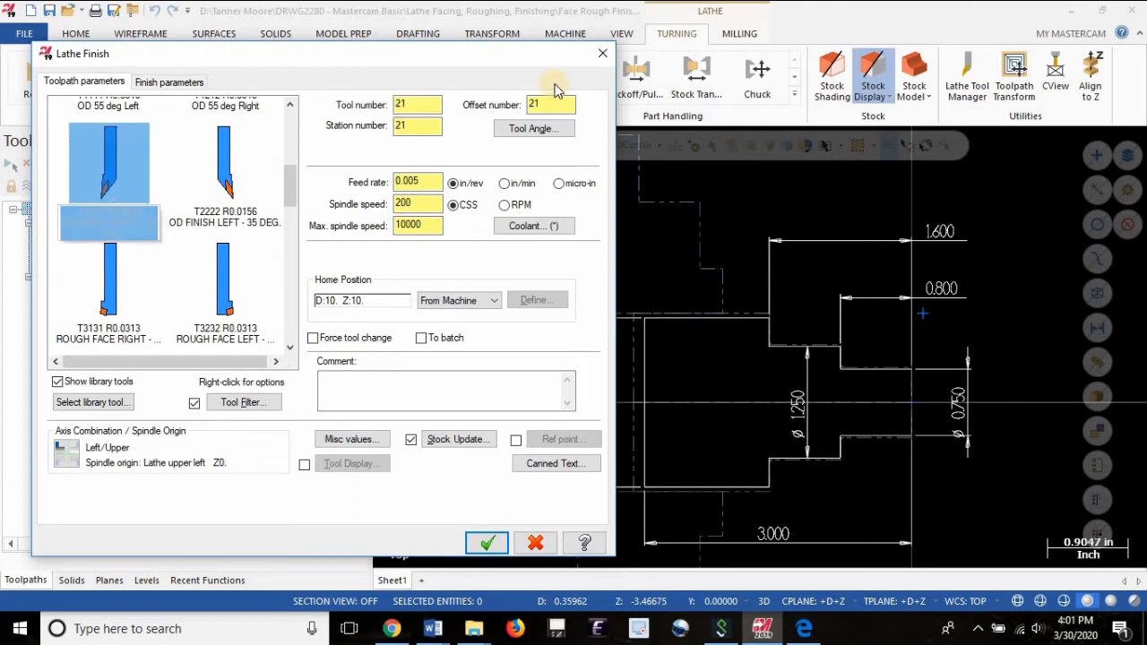
left_click(348, 101)
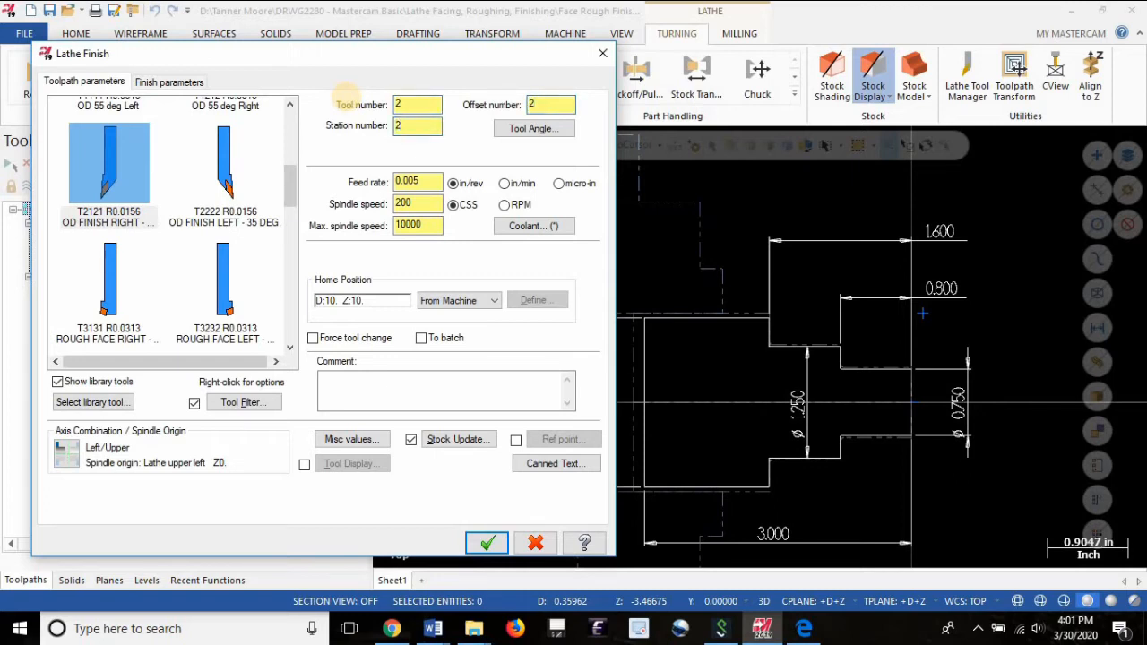
key("Tab")
key("Tab")
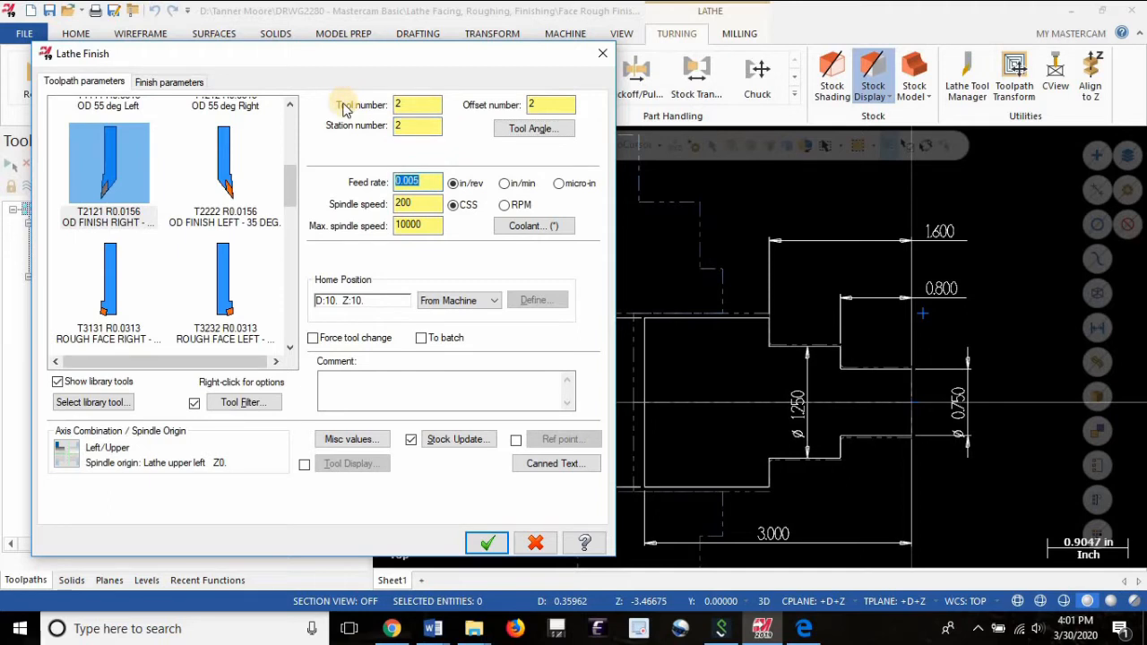
Set the feed rate to 0.006 in/rev, the spindle speed to 525 CSS and the maximum spindle speed to 2000.
key("Tab")
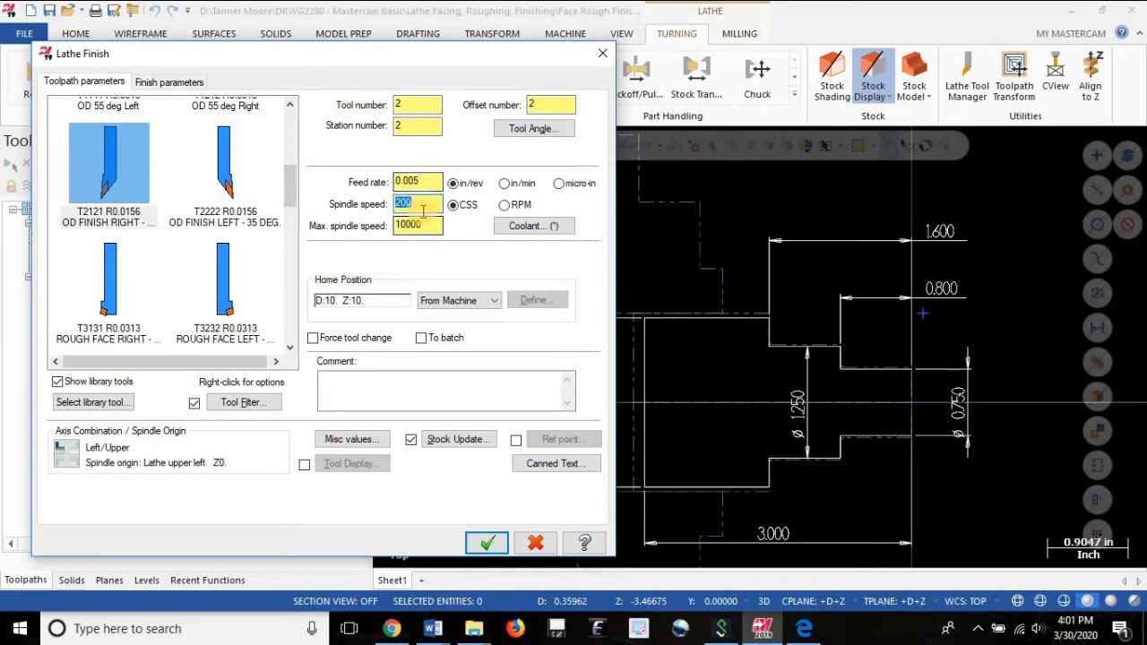
left_click(427, 180)
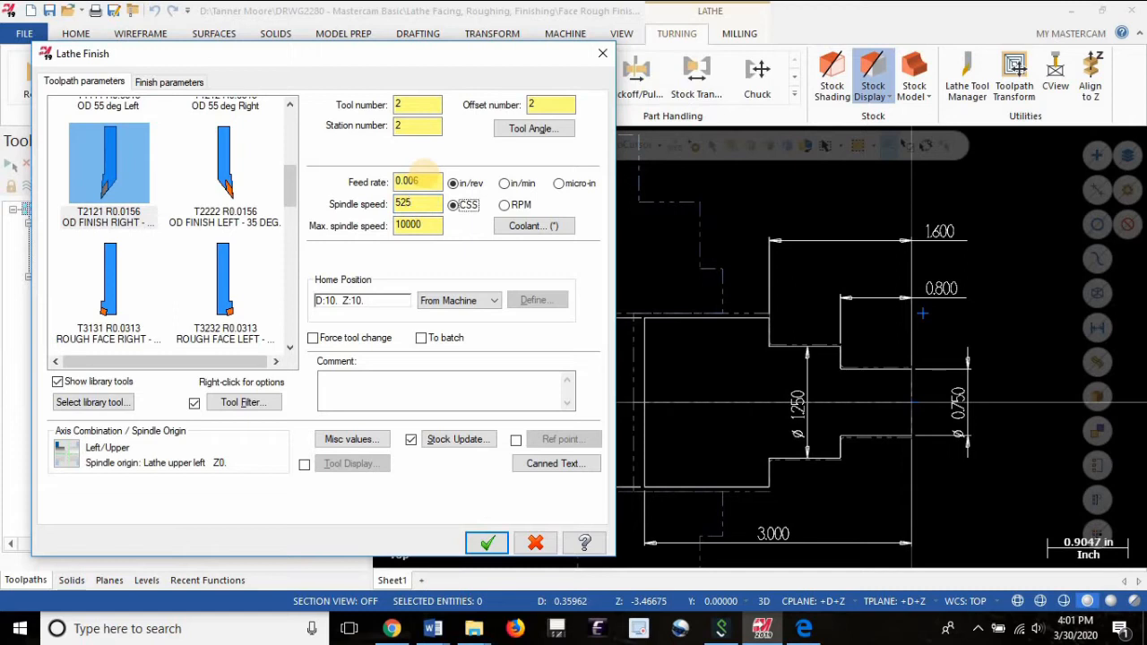
left_click(429, 229)
left_click_drag(430, 225, 368, 226)
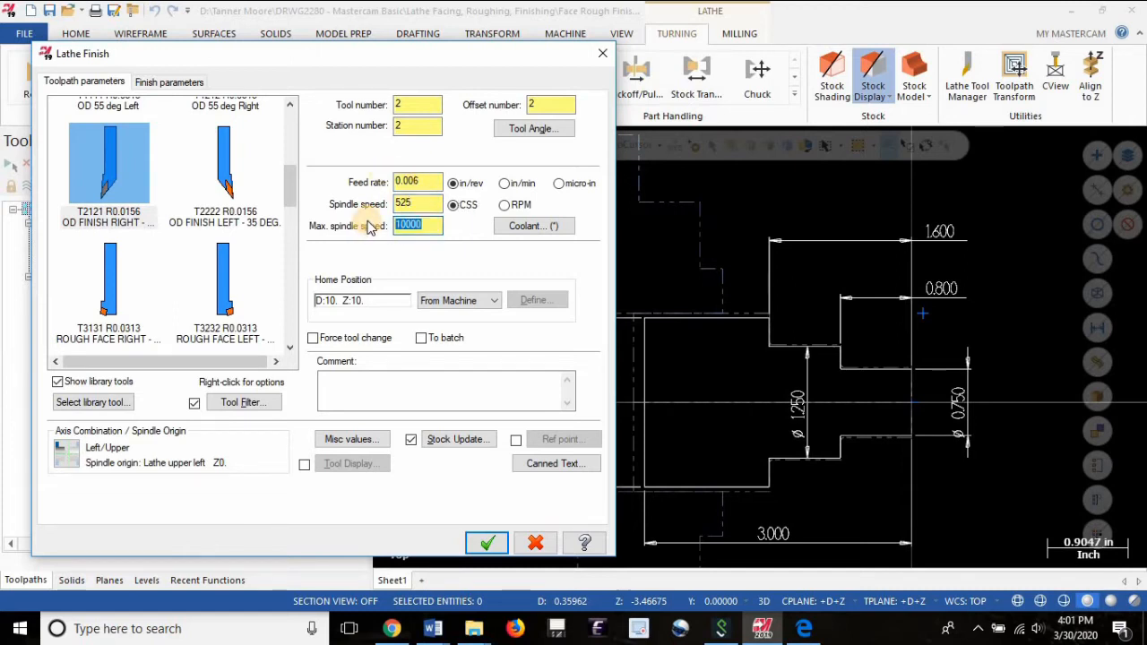
type("2000")
Turn flood coolant on for the finishing operation.
left_click(541, 226)
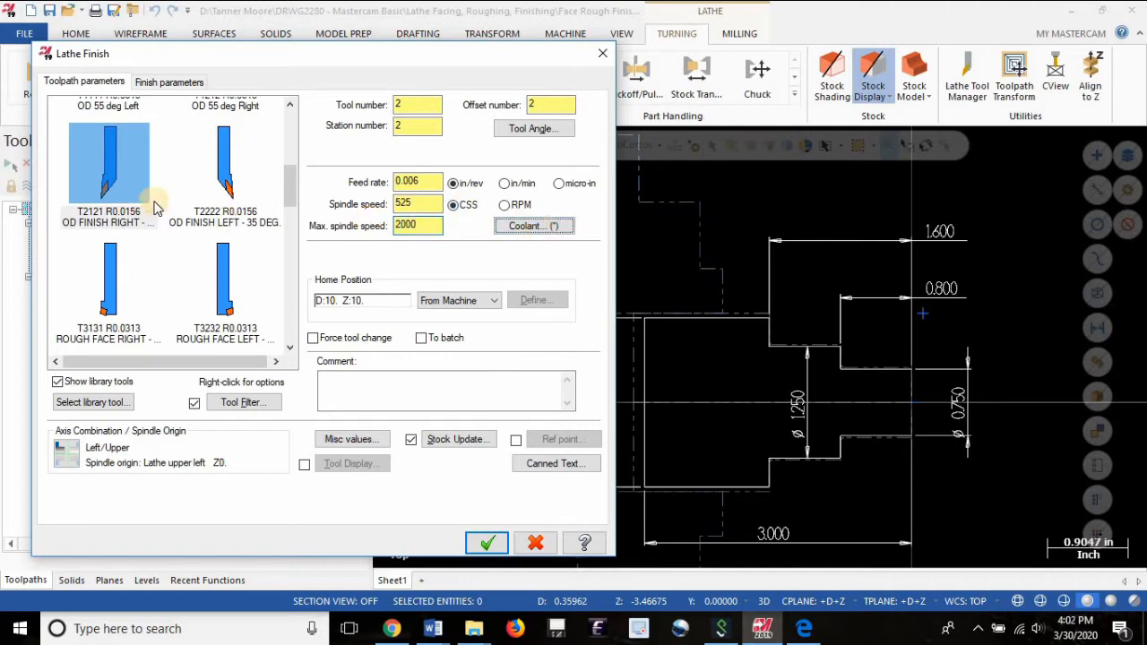
left_click(154, 196)
left_click(155, 208)
left_click(173, 437)
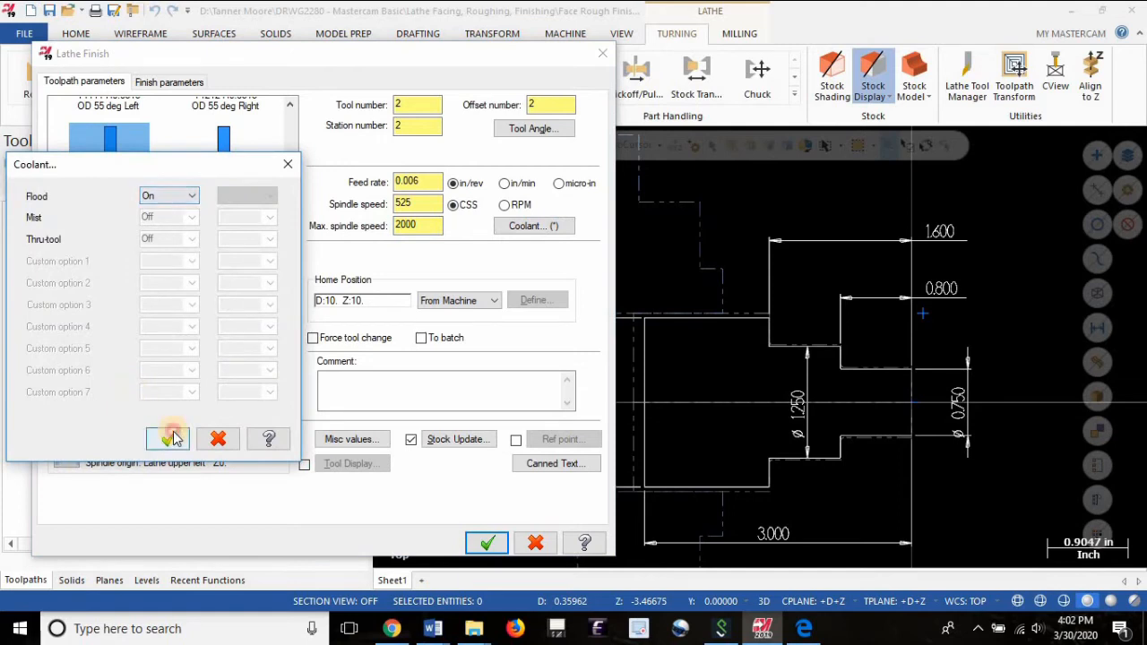
Force a tool change and add the comment FINISHING to the operation.
left_click(340, 345)
left_click(398, 394)
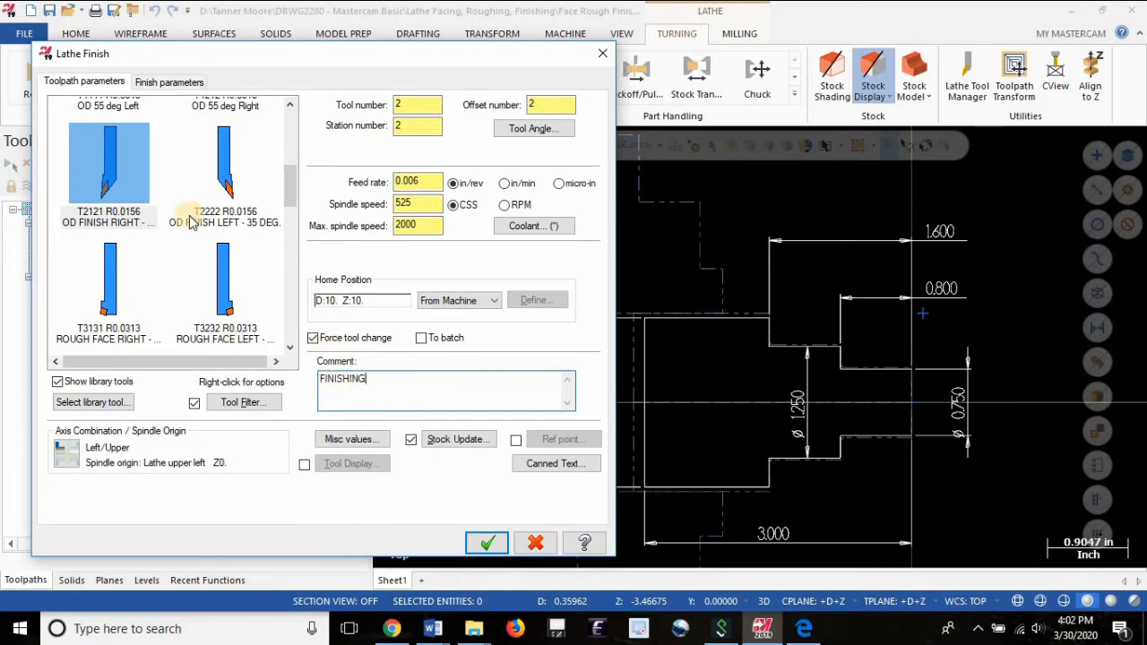
In the finish parameters, set the compensation type to Wear and cutter rolling around corners to Sharp, and create the toolpath.
left_click(170, 82)
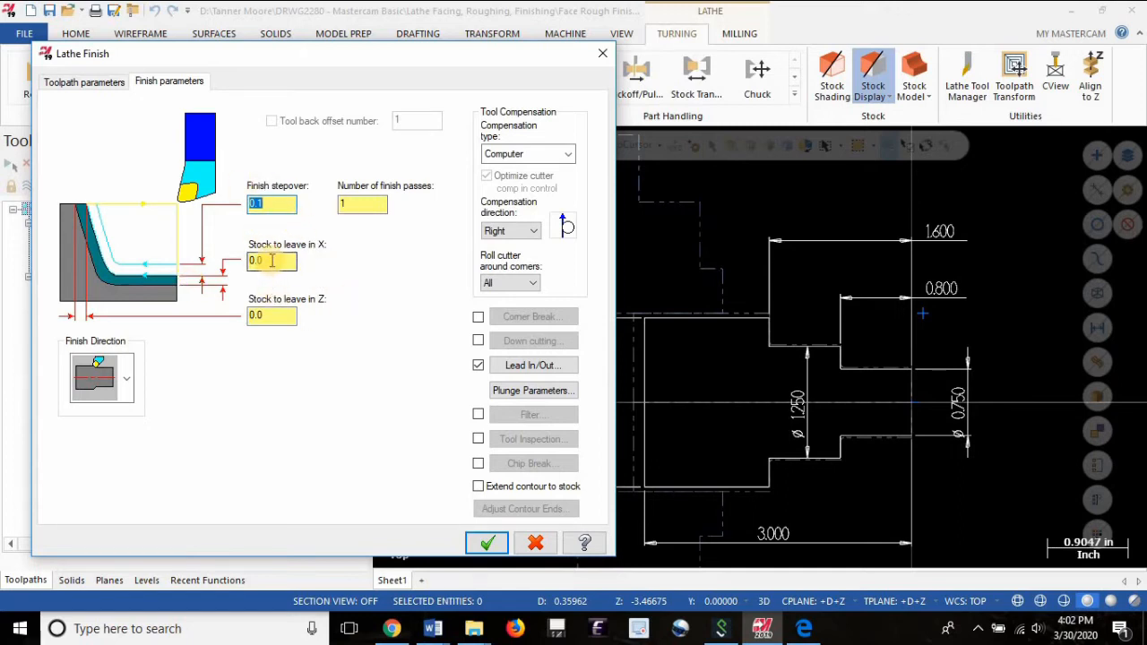
left_click(549, 154)
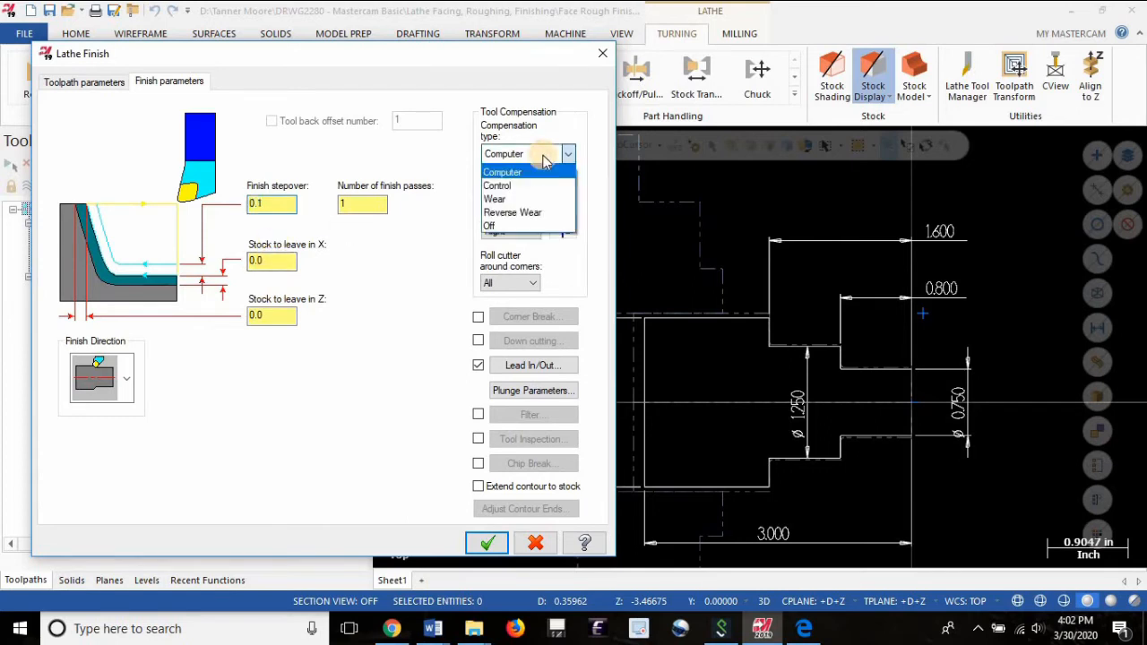
left_click(520, 199)
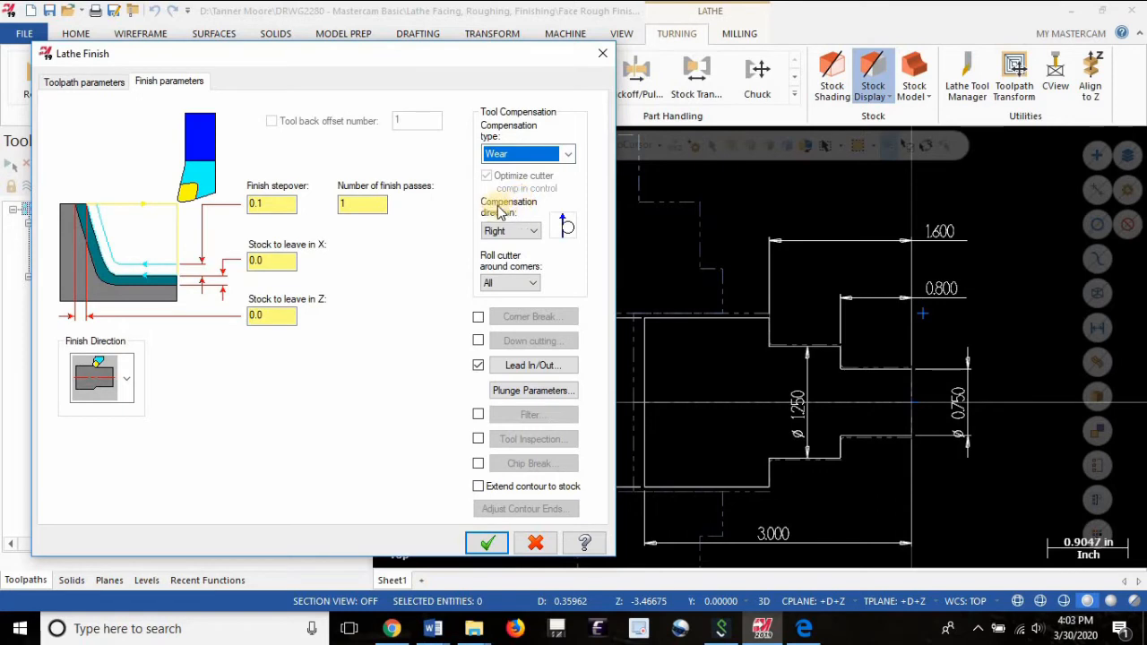
left_click(516, 287)
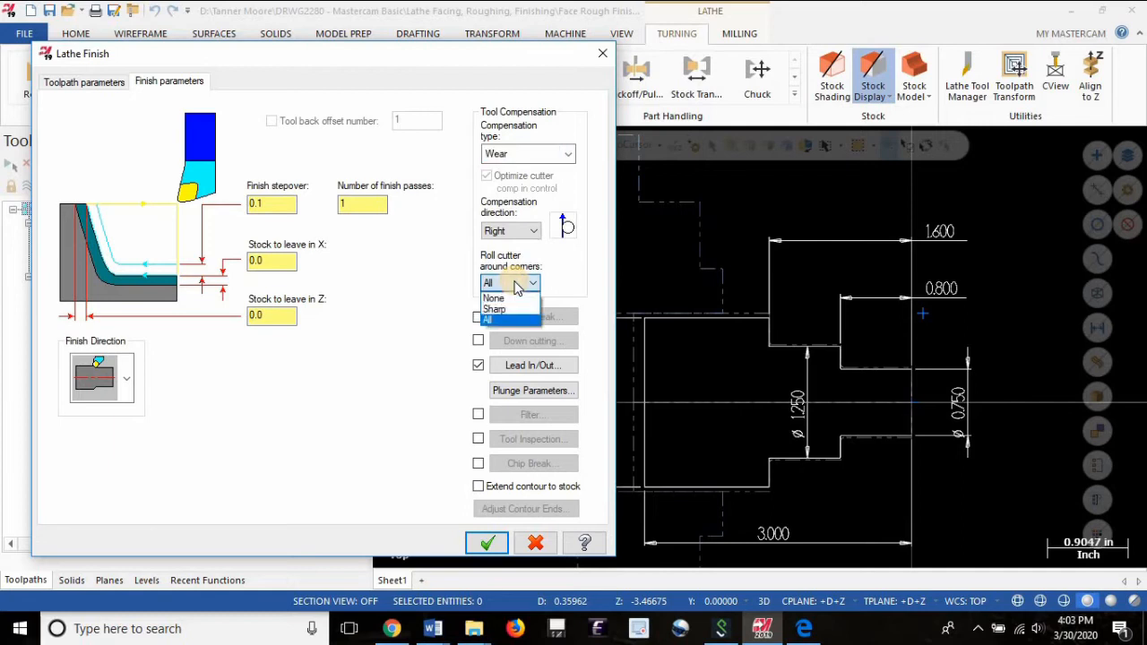
left_click(523, 311)
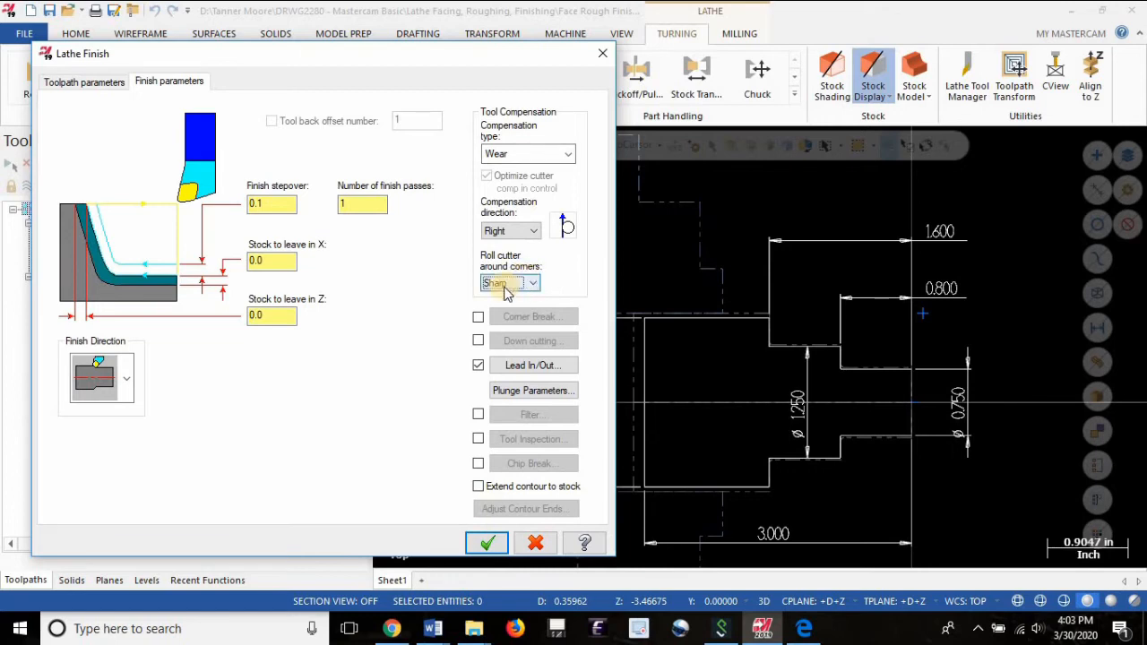
left_click(496, 545)
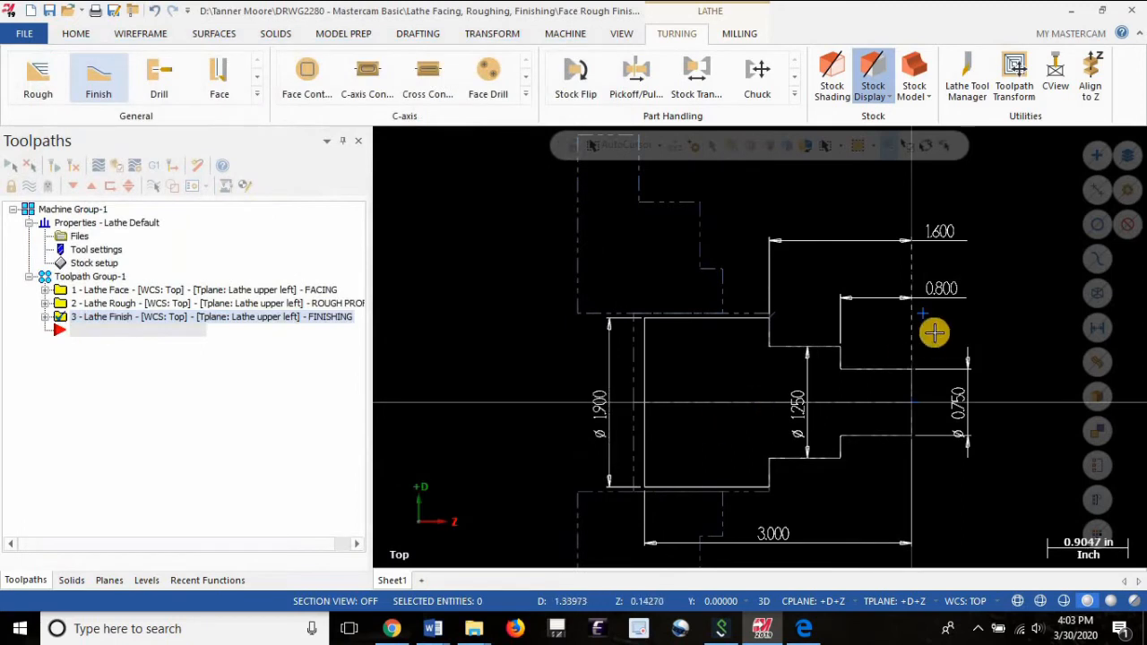
Examine the finishing toolpath at the corners and shoulders of the part profile and at its exit move.
scroll(935, 328, "up", 2)
scroll(905, 376, "up", 3)
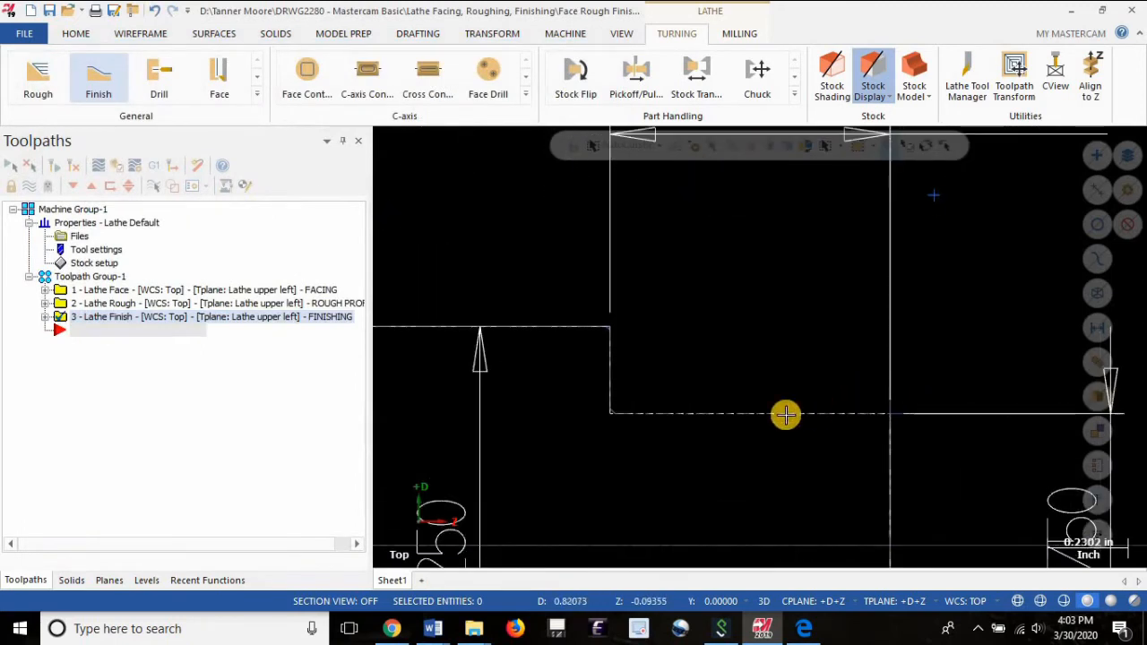
scroll(618, 405, "up", 5)
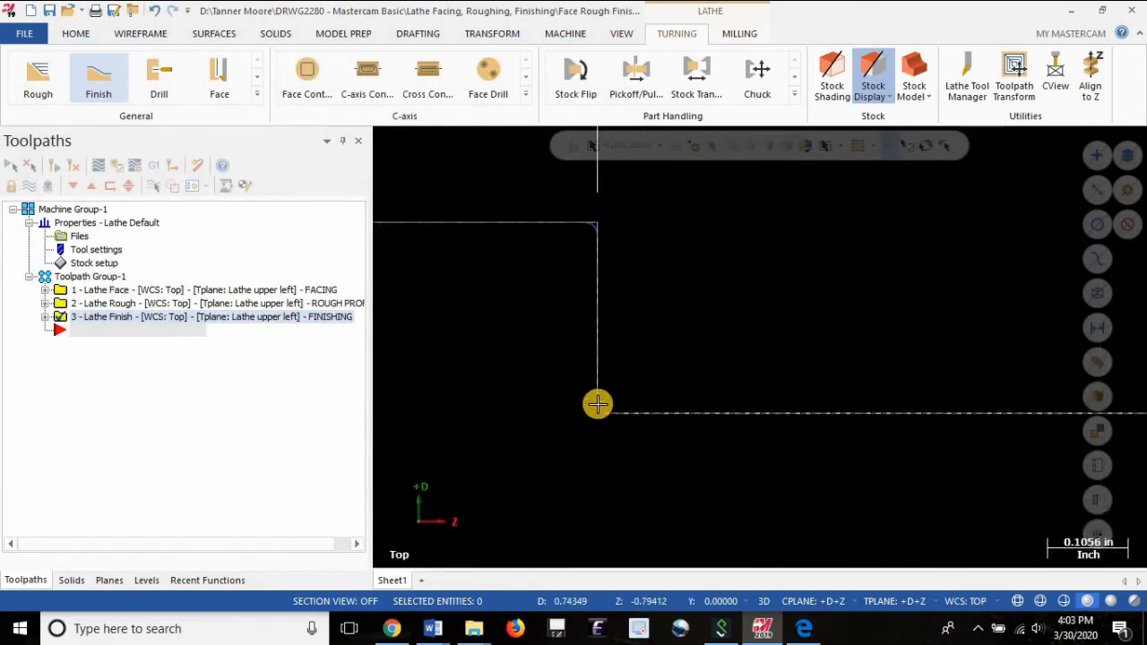
scroll(687, 282, "up", 3)
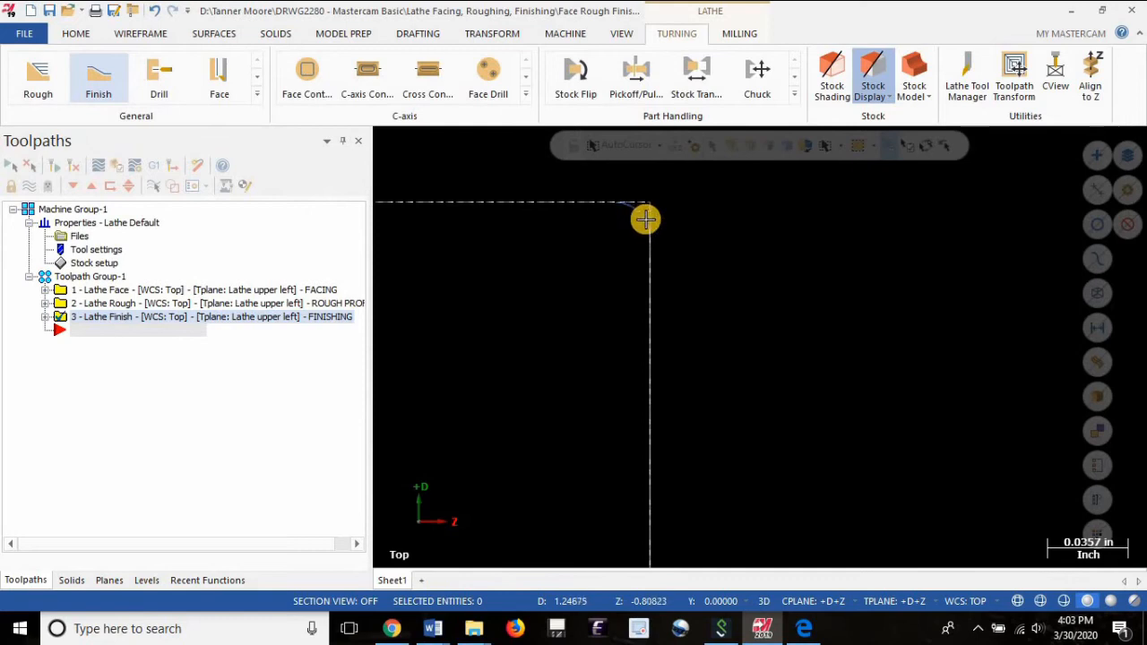
scroll(932, 353, "down", 6)
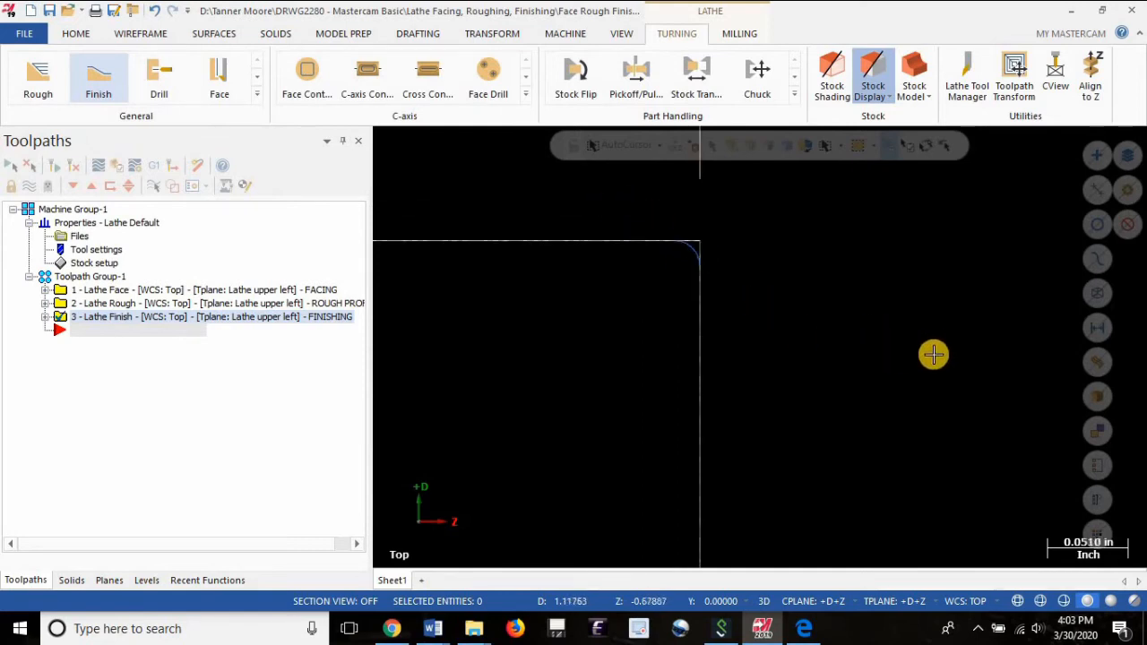
scroll(627, 215, "down", 2)
scroll(571, 256, "up", 8)
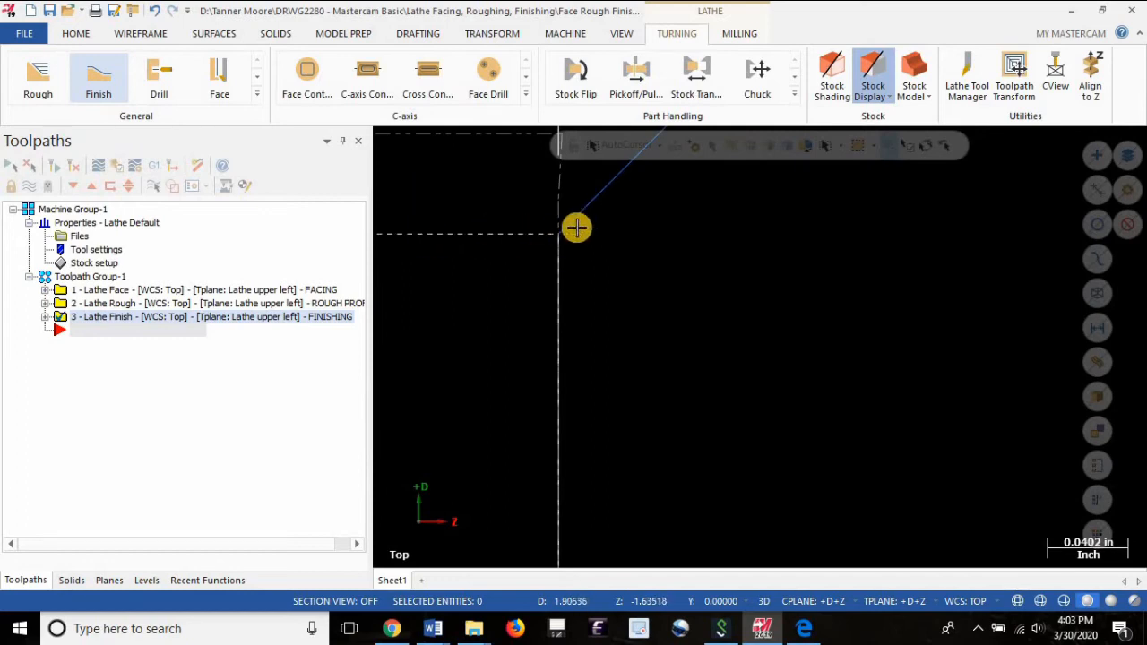
scroll(460, 375, "down", 4)
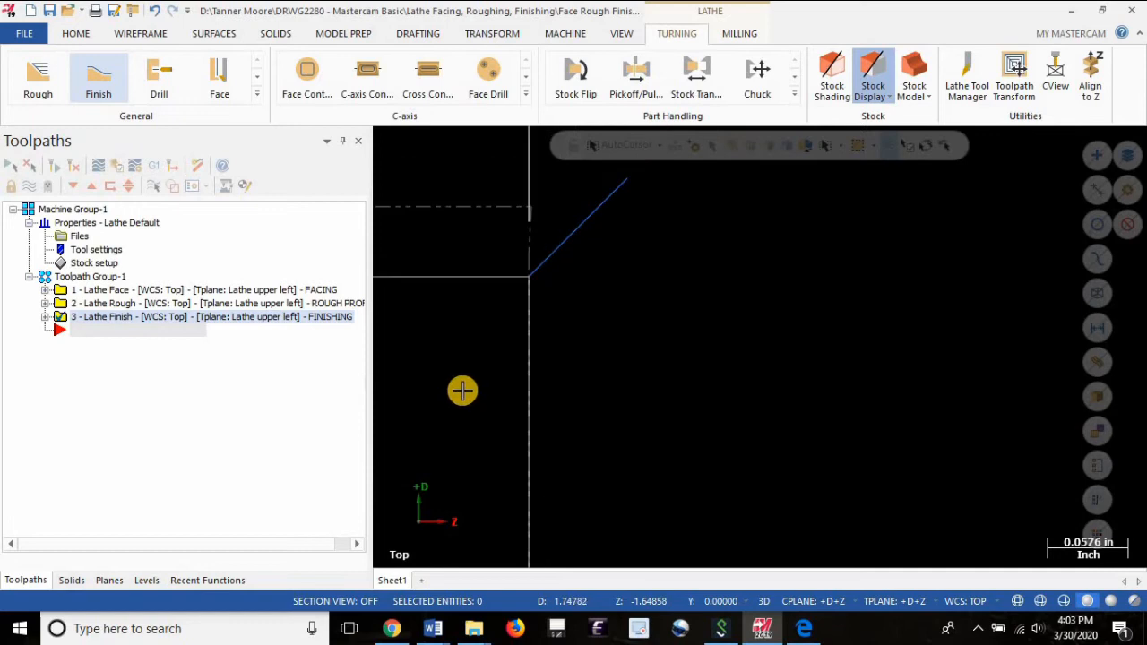
scroll(586, 264, "down", 4)
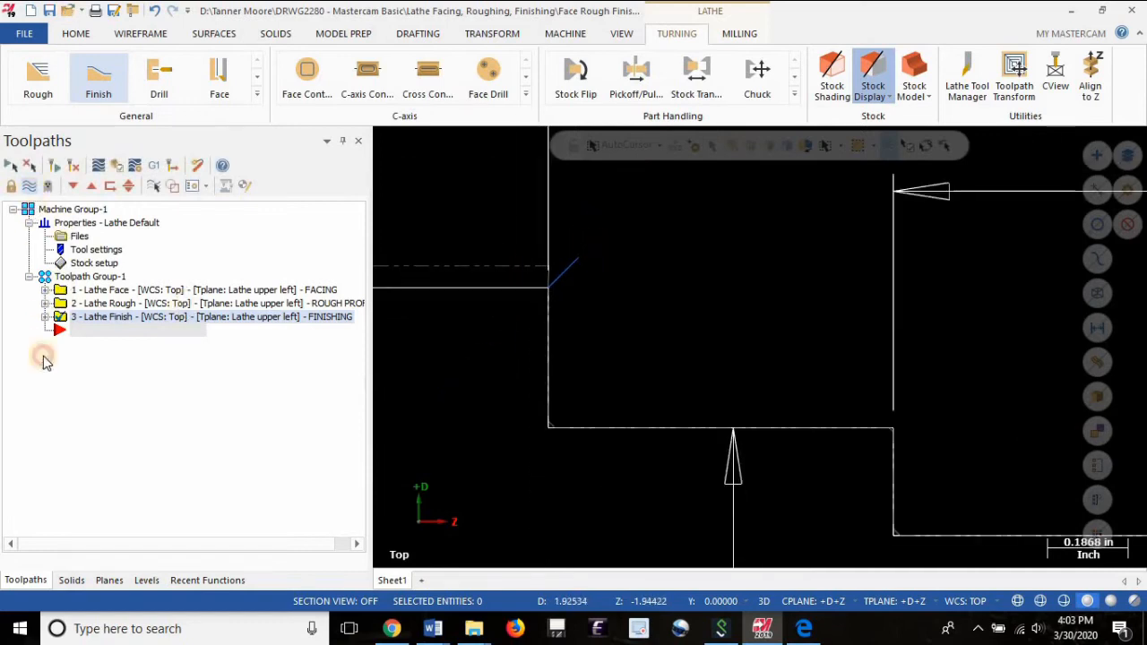
In the roughing operation's rough parameters, set cutter rolling around corners to Sharp and accept the change.
left_click(46, 304)
left_click(98, 305)
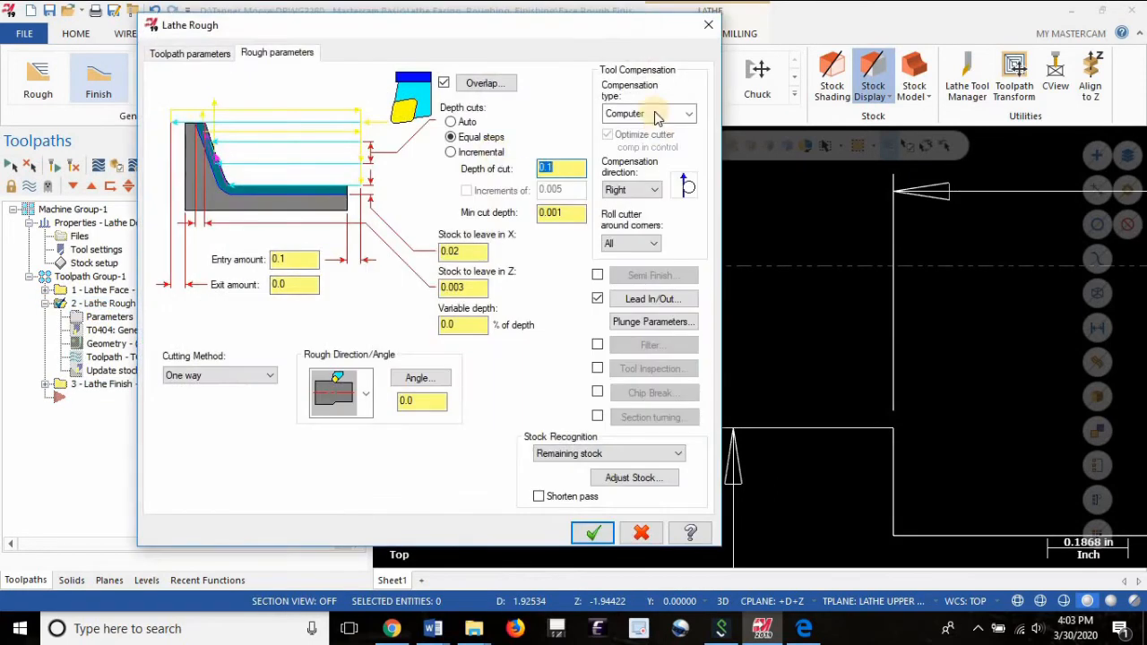
left_click(655, 115)
left_click(655, 115)
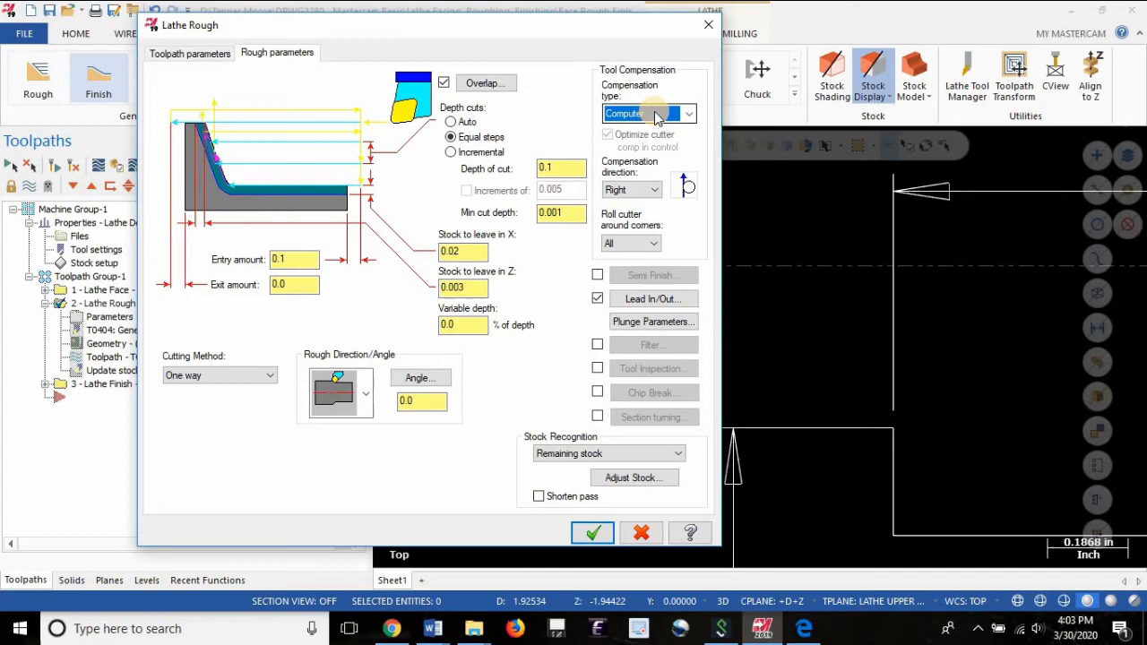
left_click(634, 245)
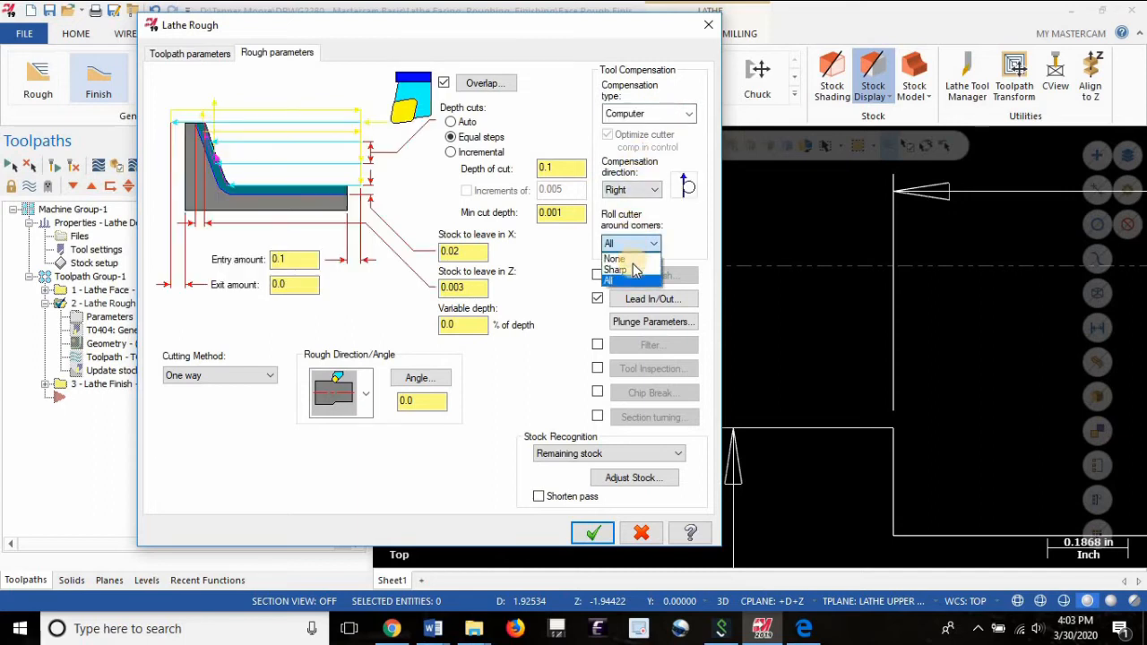
left_click(632, 269)
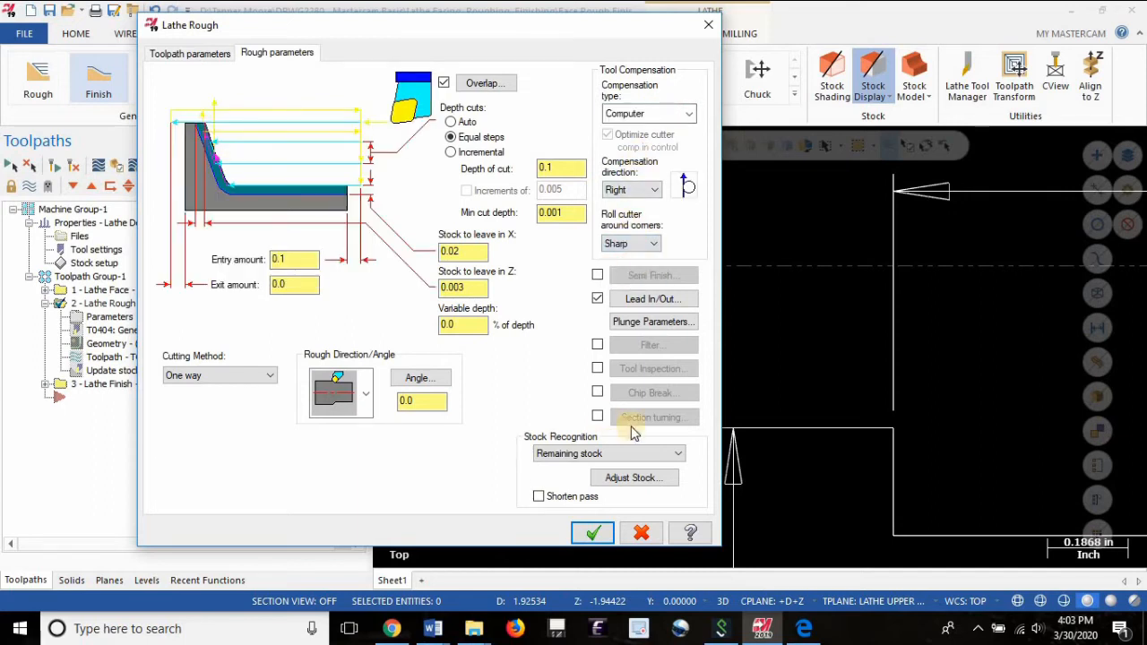
left_click(593, 534)
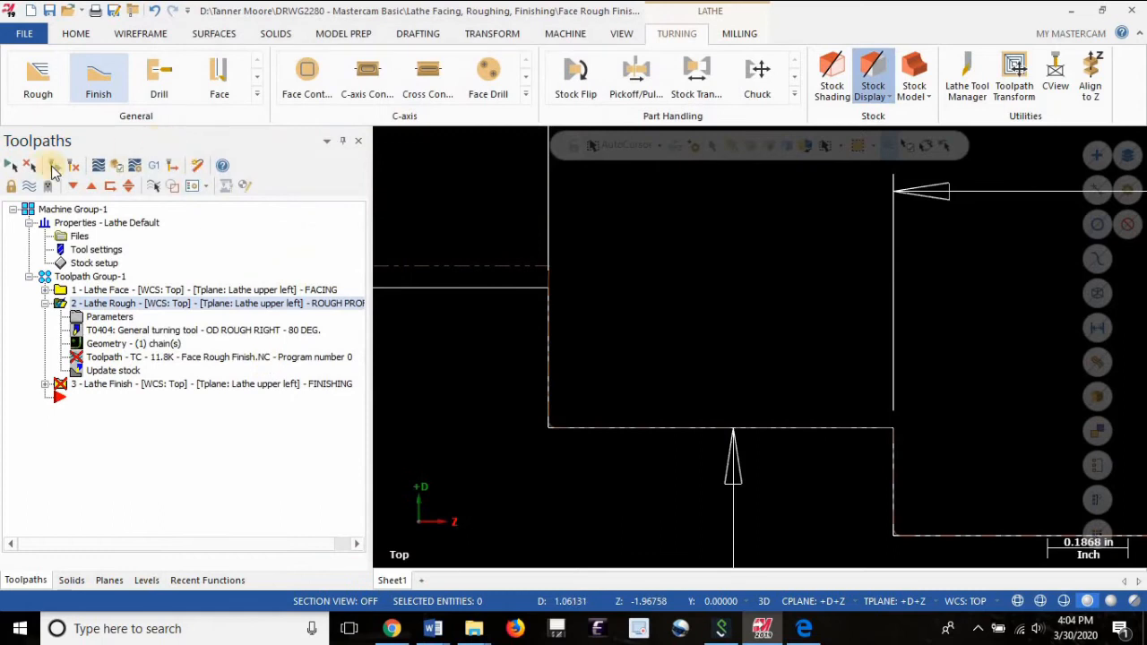
Regenerate the out-of-date roughing and finishing toolpaths, and select the finishing operation.
scroll(527, 367, "down", 5)
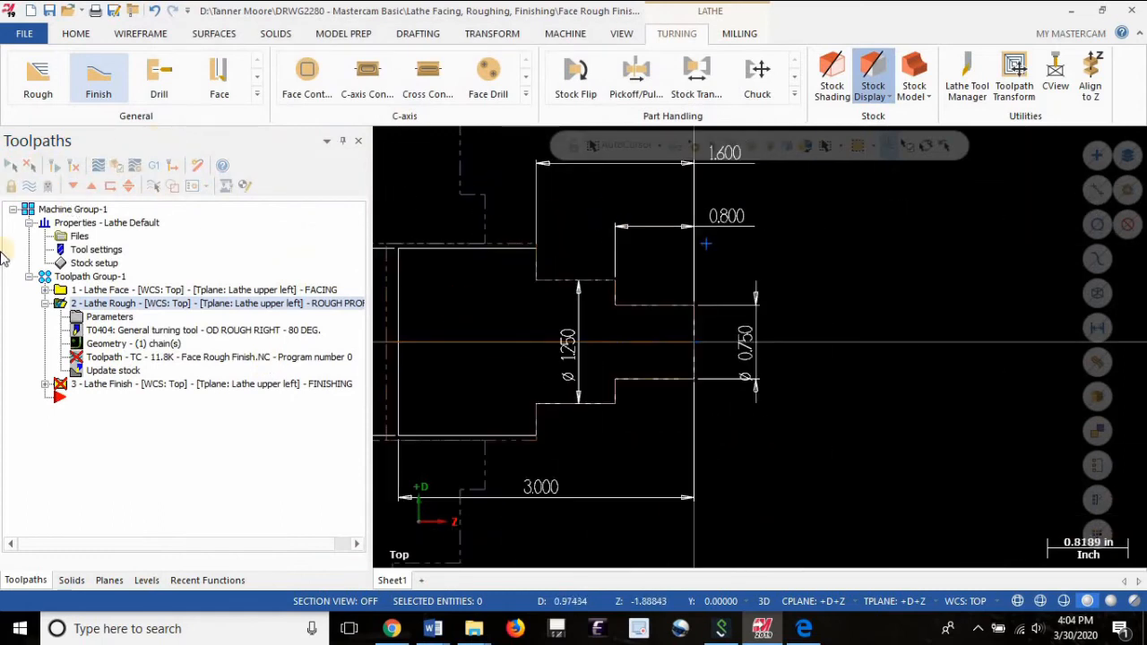
left_click(52, 167)
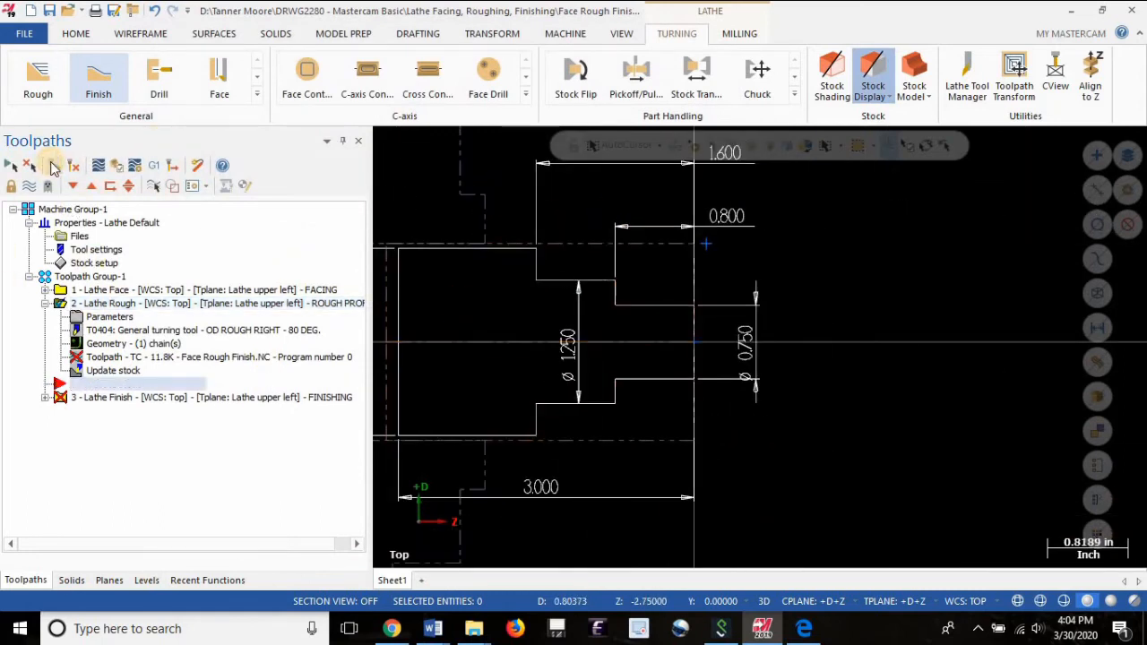
left_click(45, 303)
left_click(122, 318)
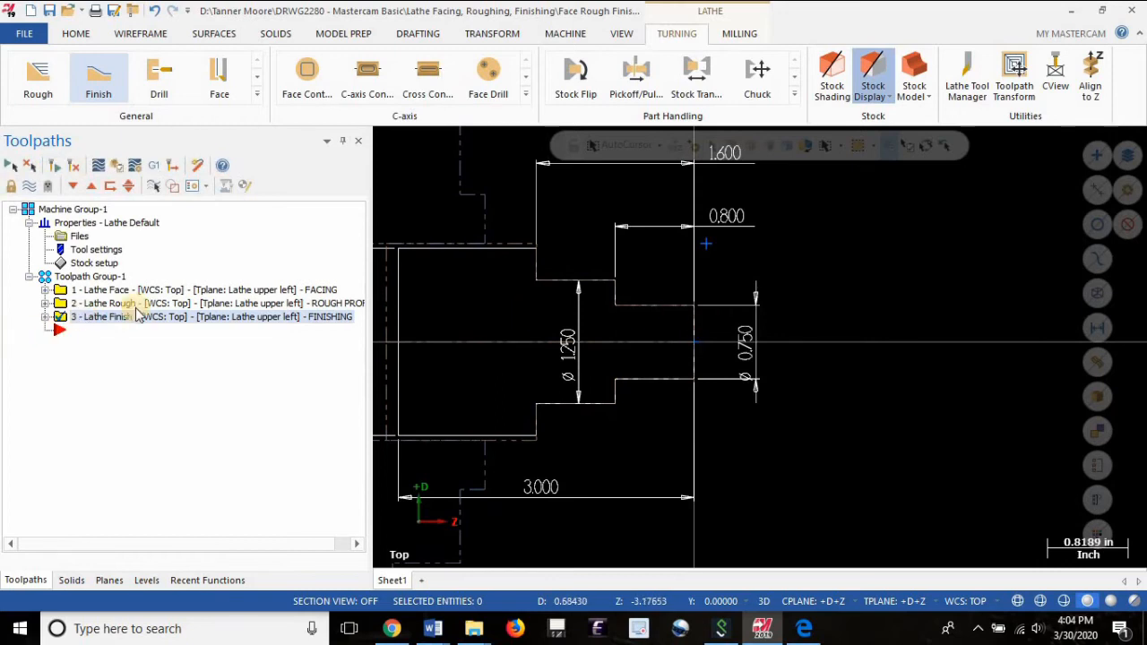
Open the backplot of the finishing operation, inspect the stock left at the inside corner of the 0.800 shoulder, and close it.
scroll(676, 320, "down", 1)
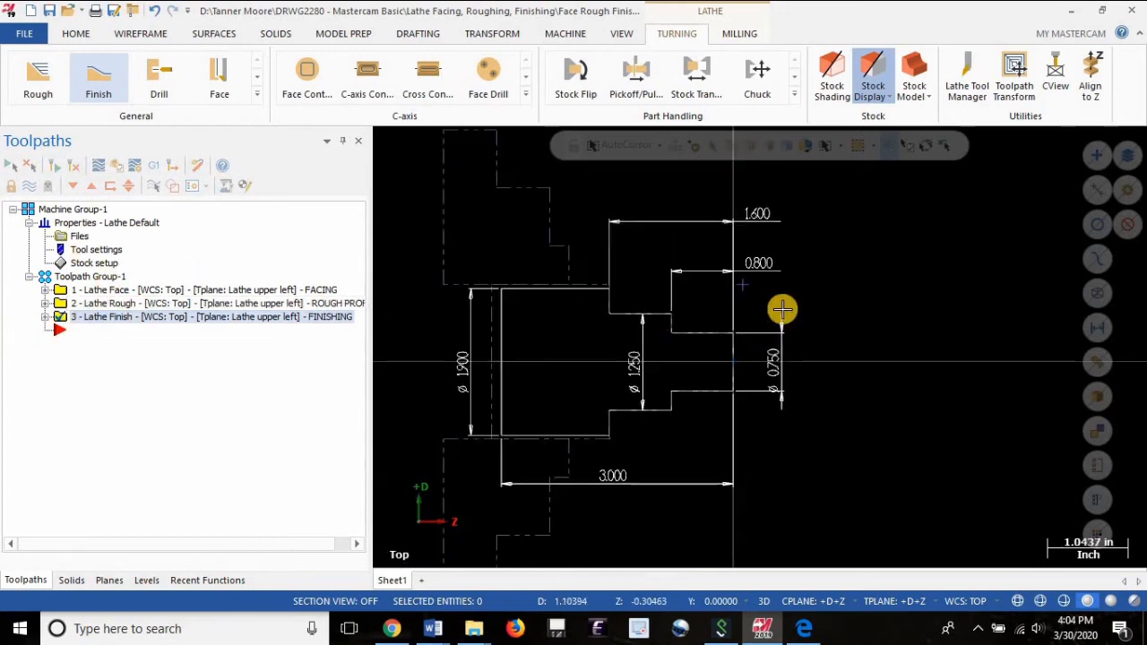
scroll(782, 305, "down", 1)
left_click(89, 276)
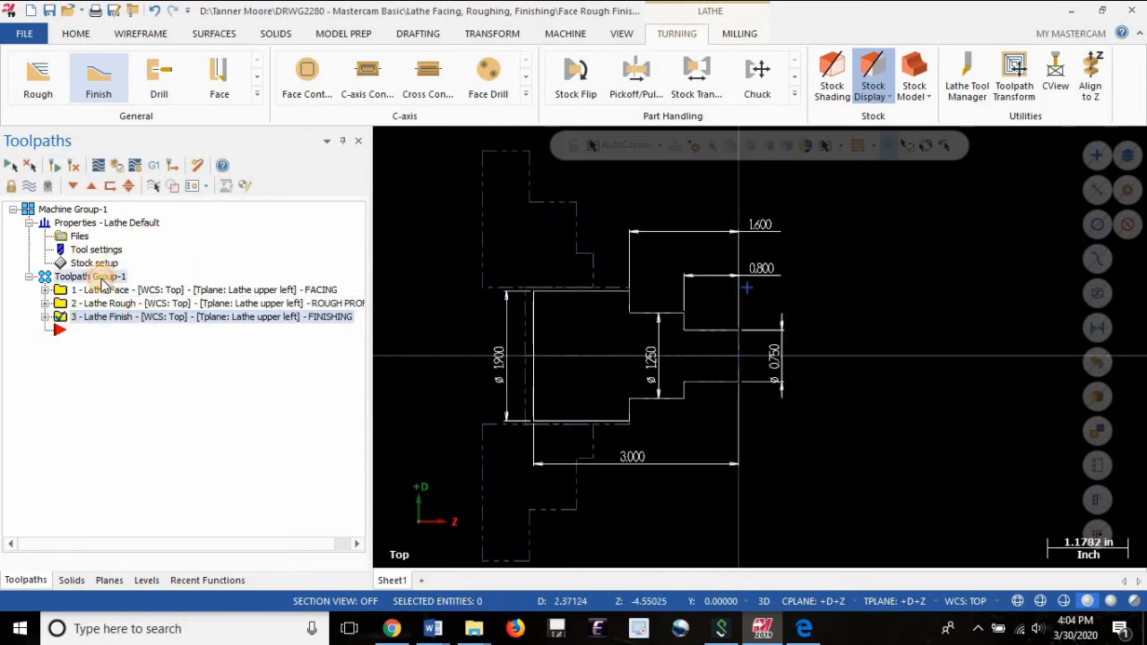
left_click(117, 318)
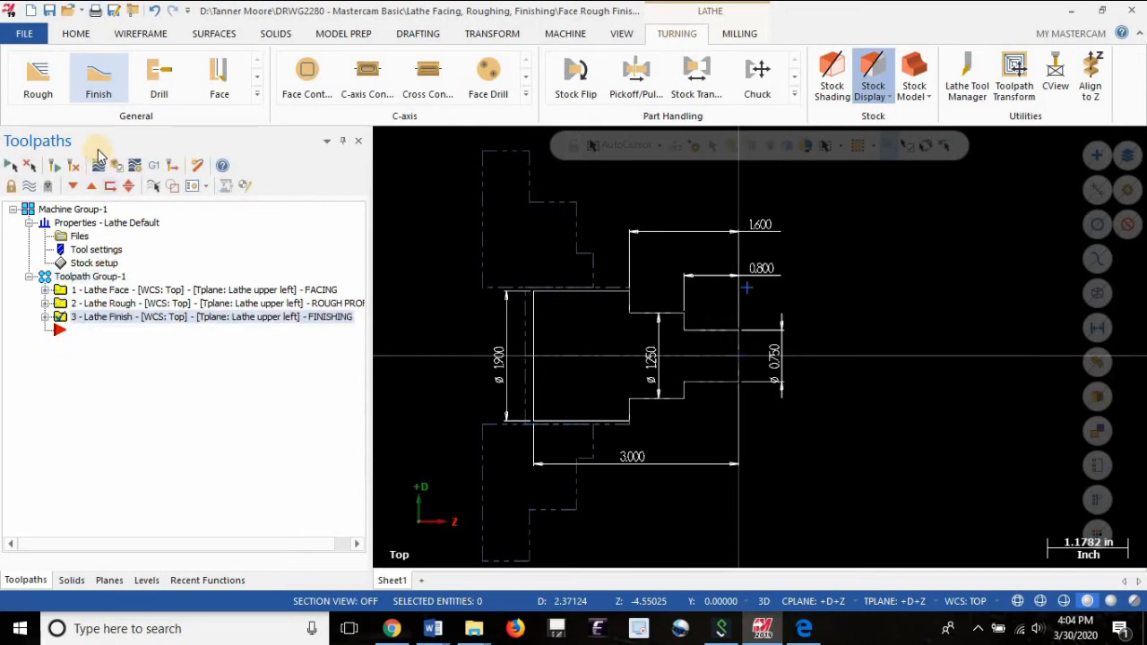
key("alt+t")
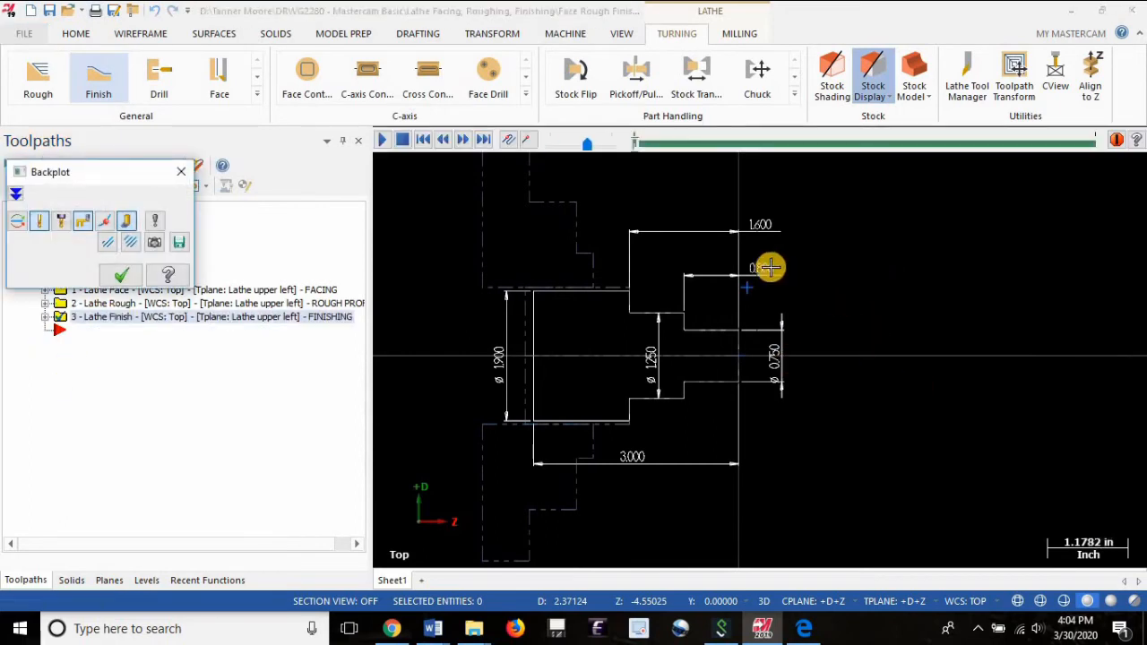
scroll(762, 269, "up", 1)
scroll(761, 271, "up", 2)
scroll(591, 395, "up", 4)
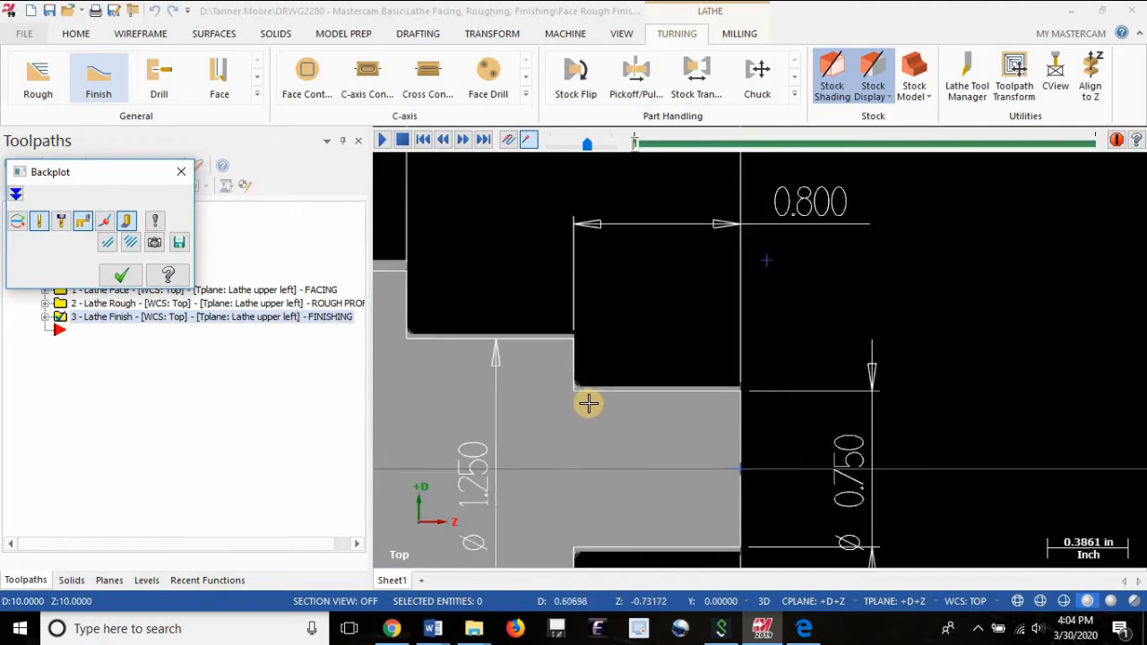
scroll(592, 373, "up", 1)
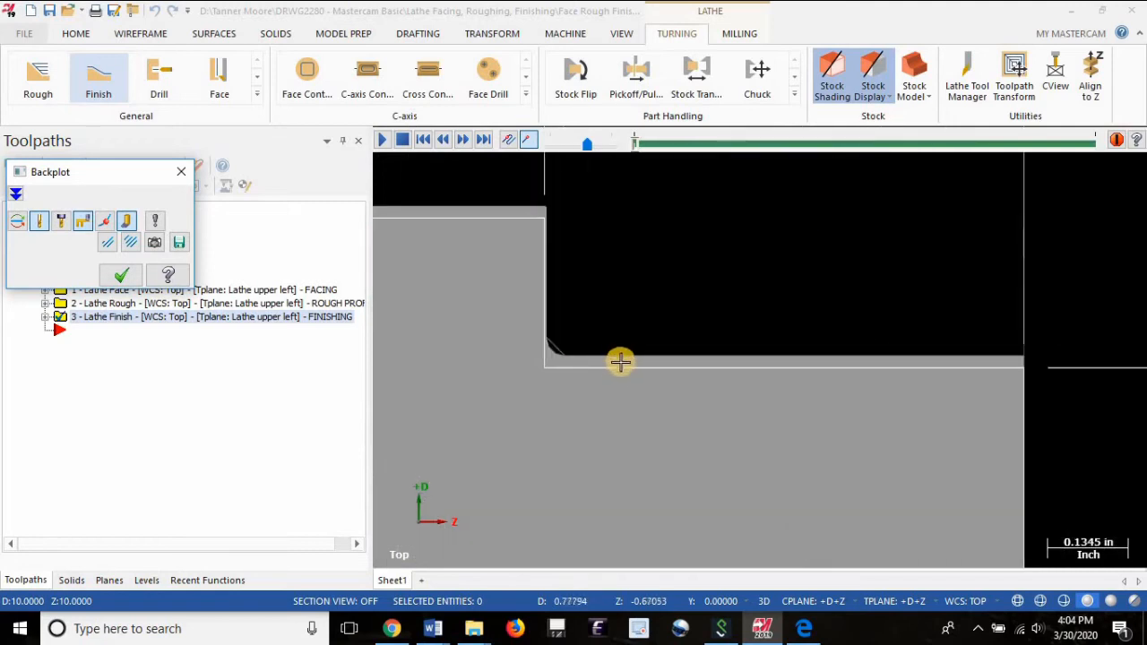
scroll(549, 299, "up", 2)
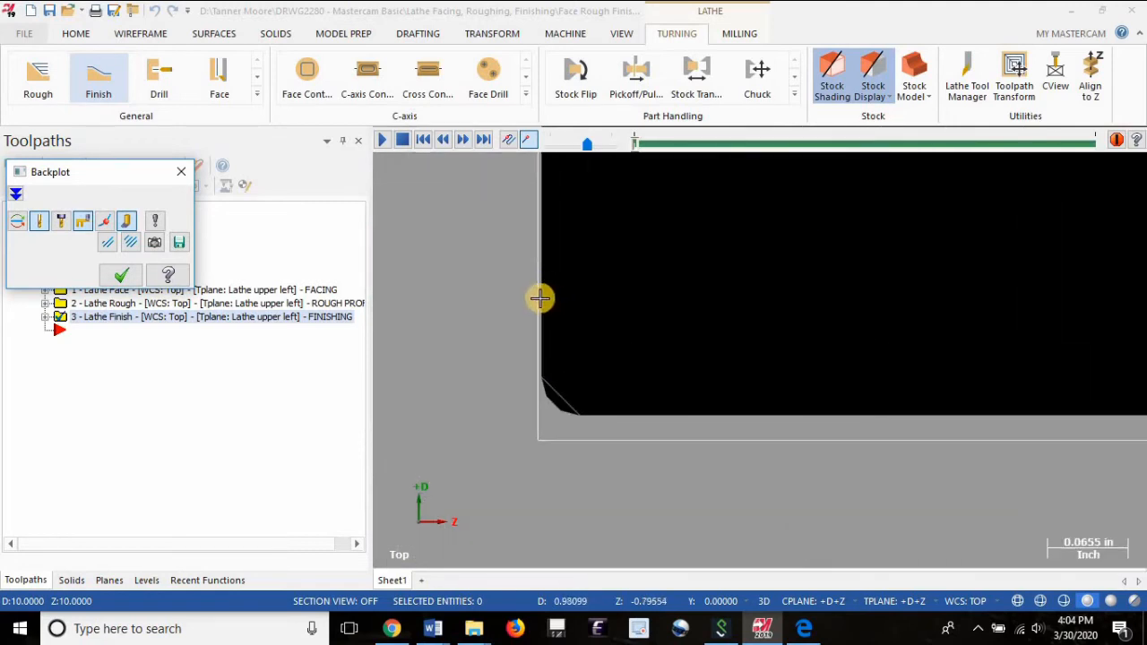
left_click(181, 172)
Review the stock-to-leave values in the roughing operation's rough parameters.
left_click(46, 304)
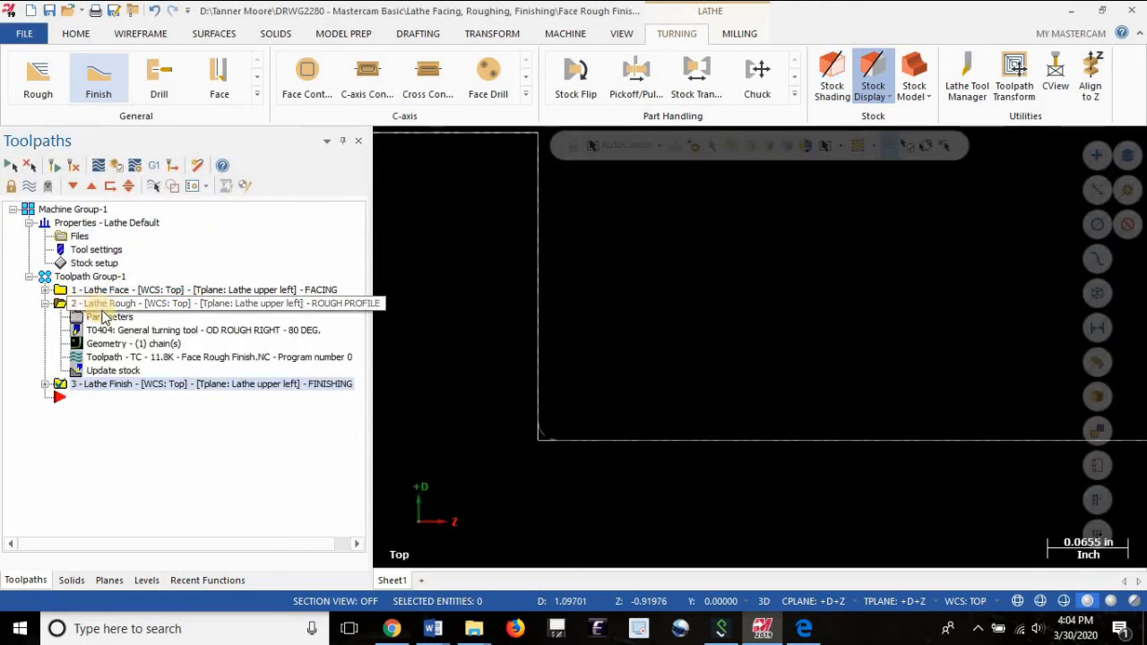
left_click(112, 317)
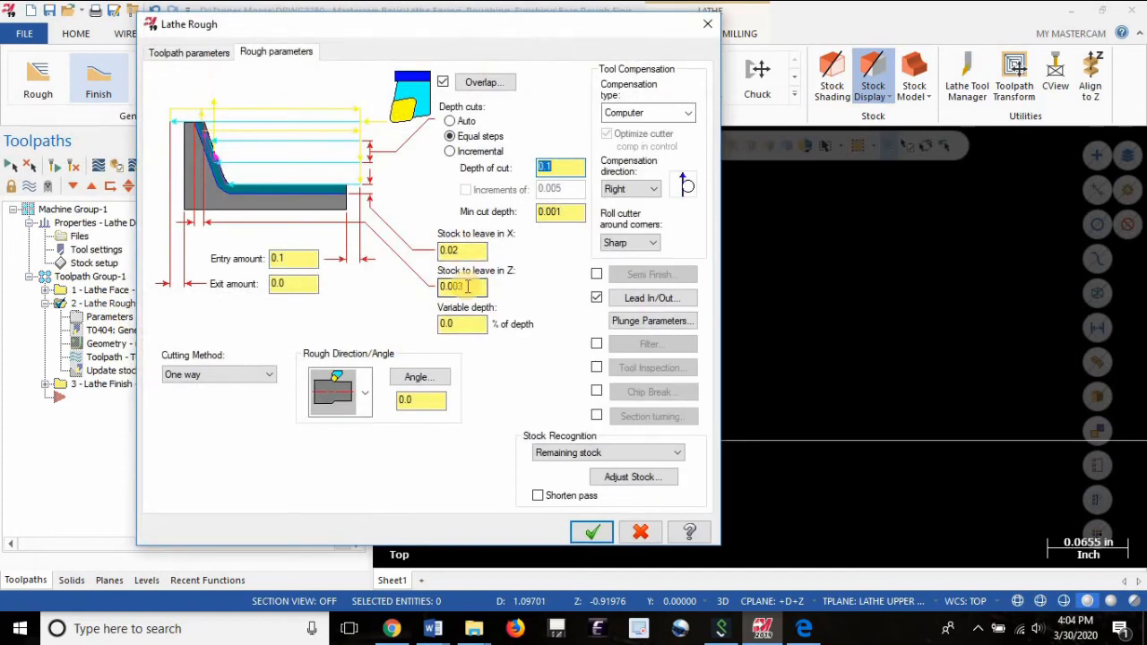
left_click(592, 533)
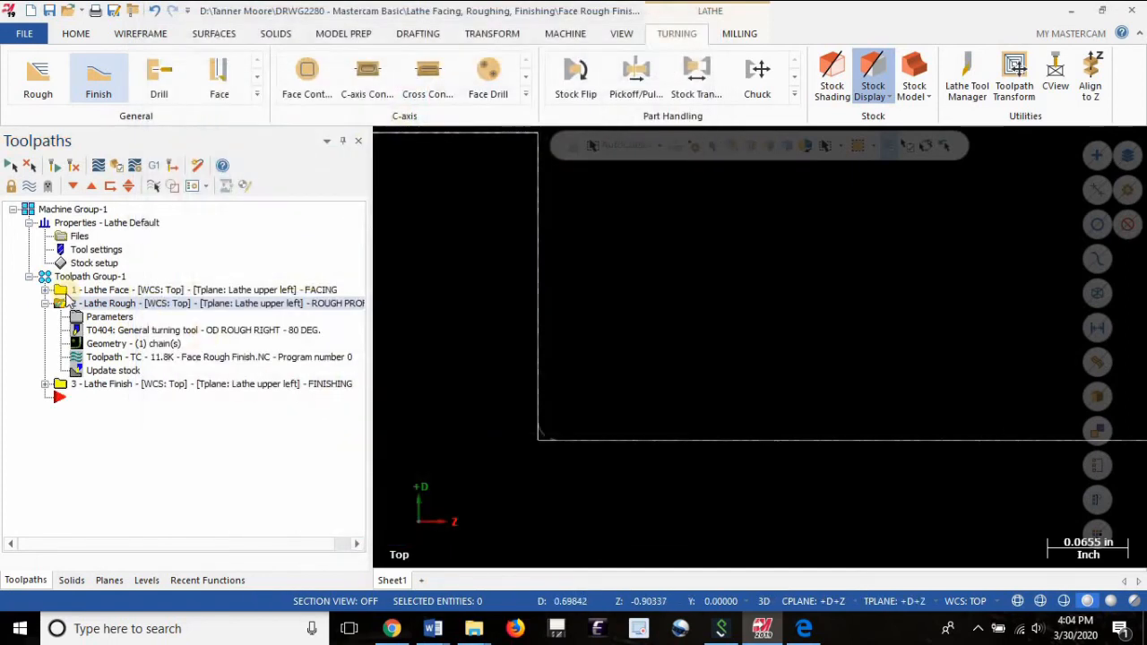
left_click(46, 304)
Play the backplot of the finishing operation along the stepped profile, and close it.
left_click(77, 317)
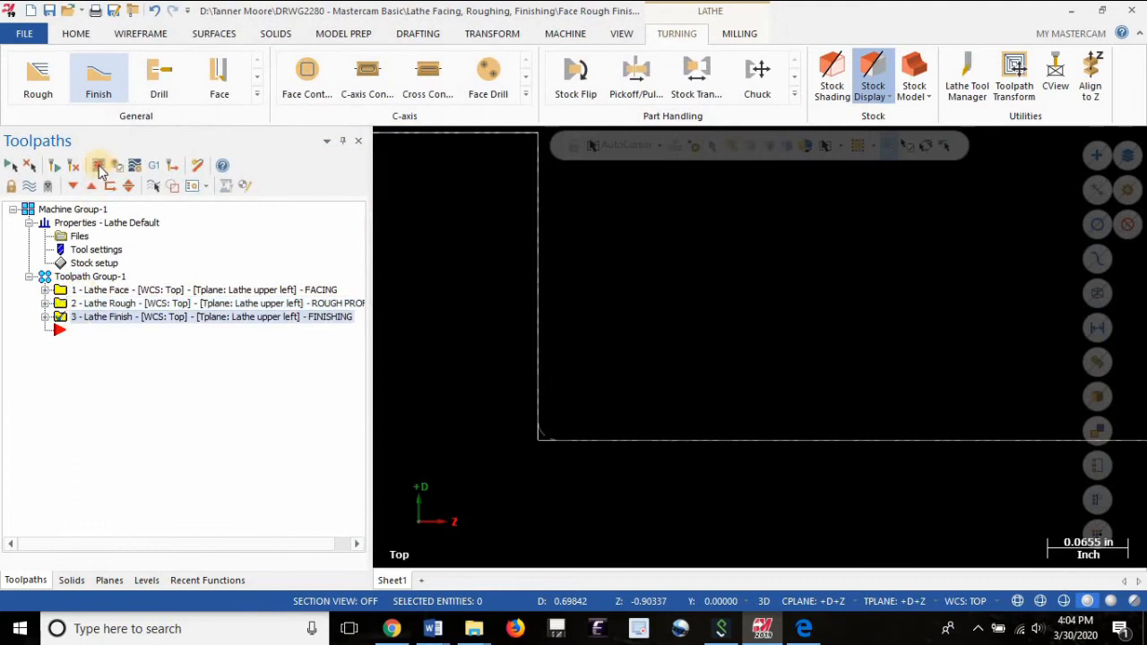
left_click(99, 168)
scroll(707, 374, "down", 5)
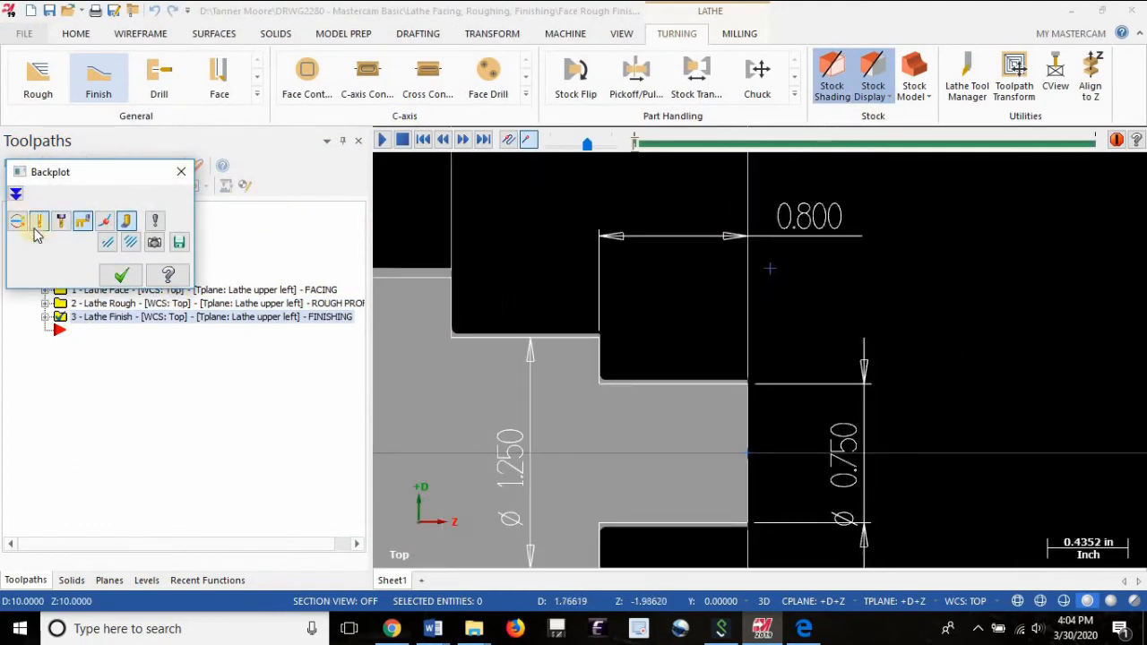
left_click(383, 141)
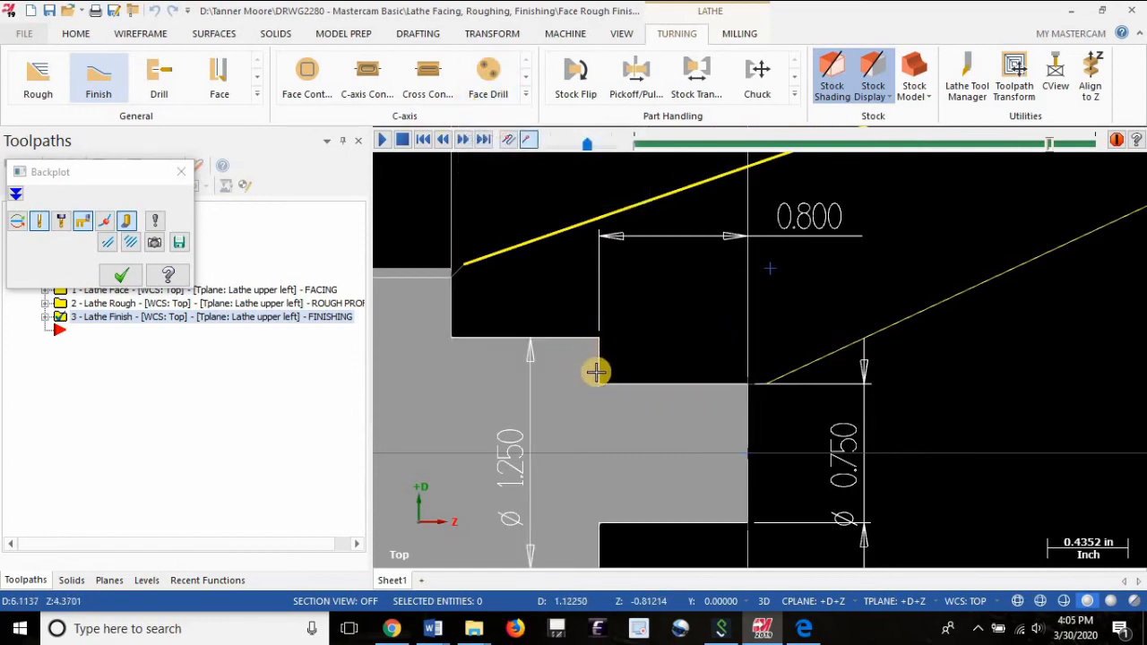
scroll(789, 346, "down", 2)
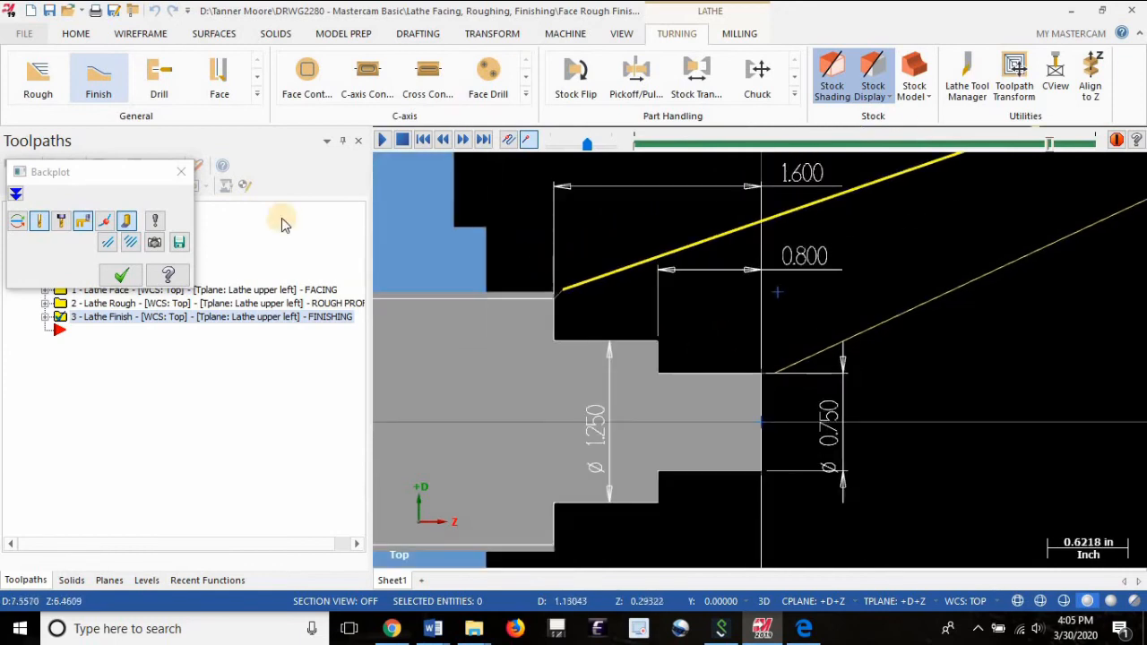
left_click(182, 176)
Select all operations in the toolpath group and open them in a maximized Verify simulation.
scroll(888, 359, "down", 1)
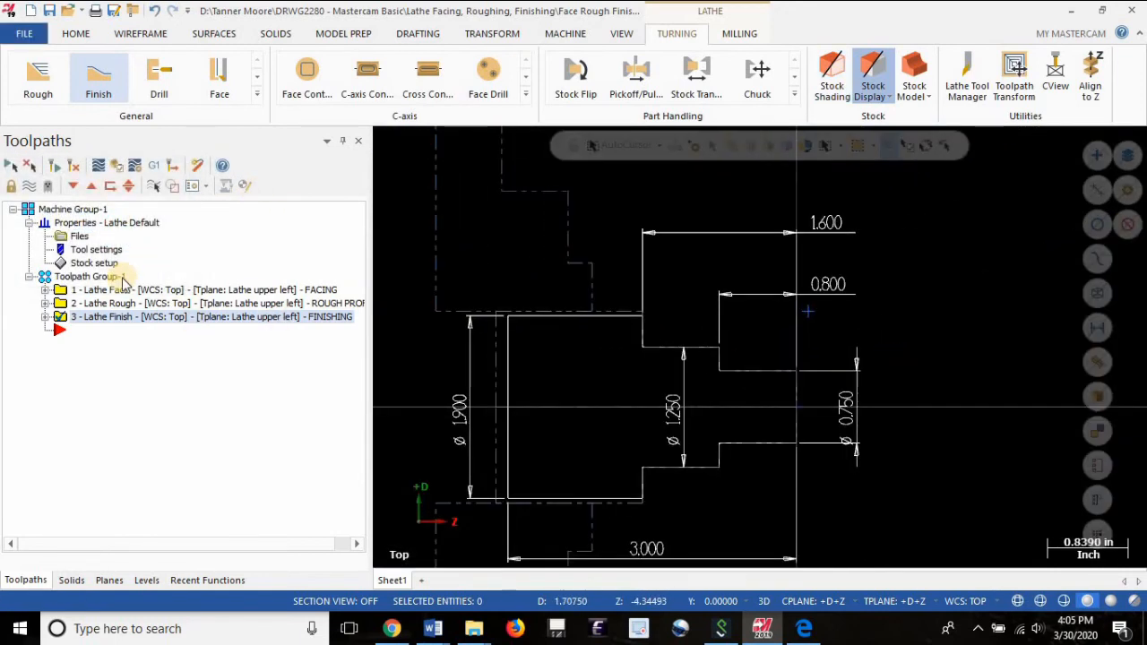
left_click(116, 168)
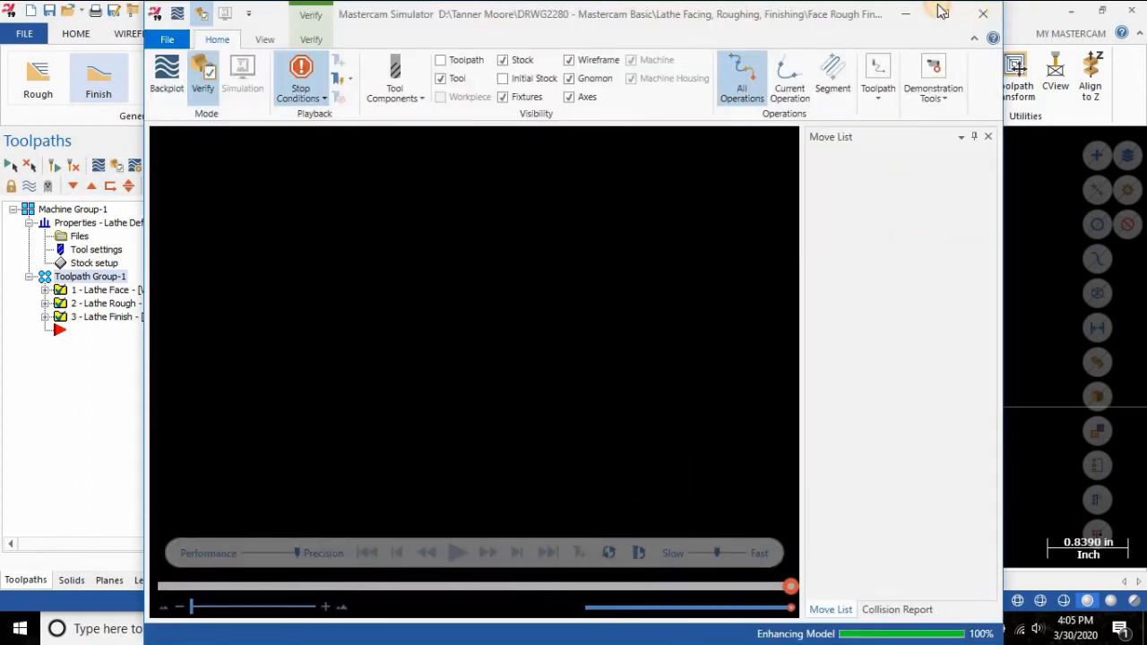
left_click(943, 13)
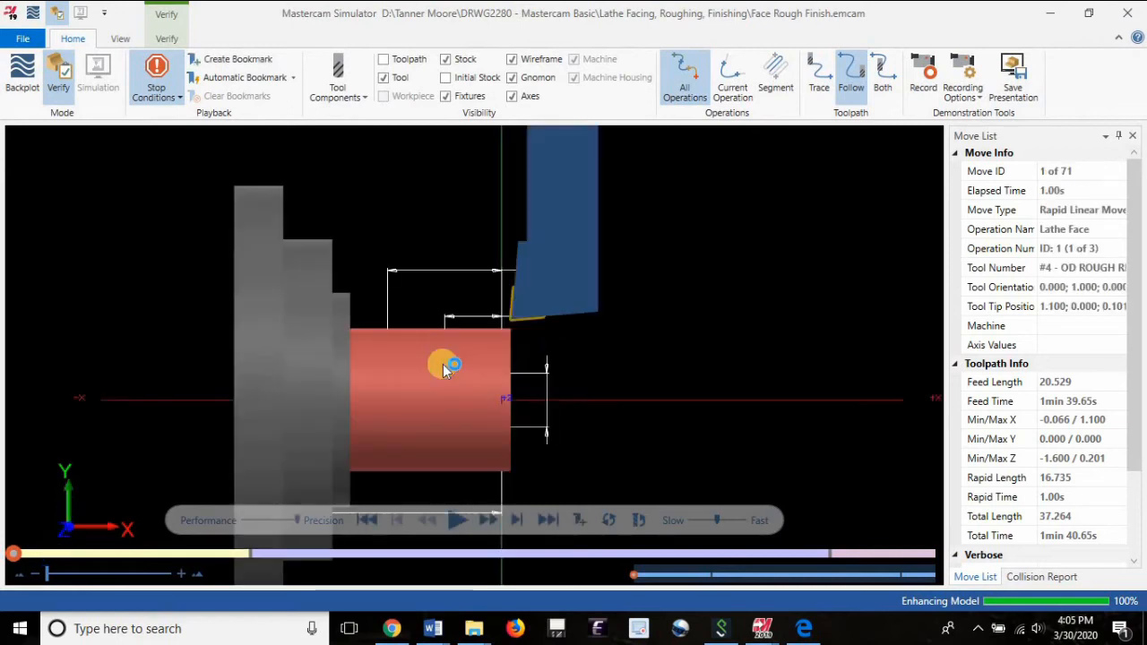
Play the simulation through the facing and roughing operations, up to the start of the finishing operation.
middle_click_drag(456, 355, 441, 469)
left_click(457, 521)
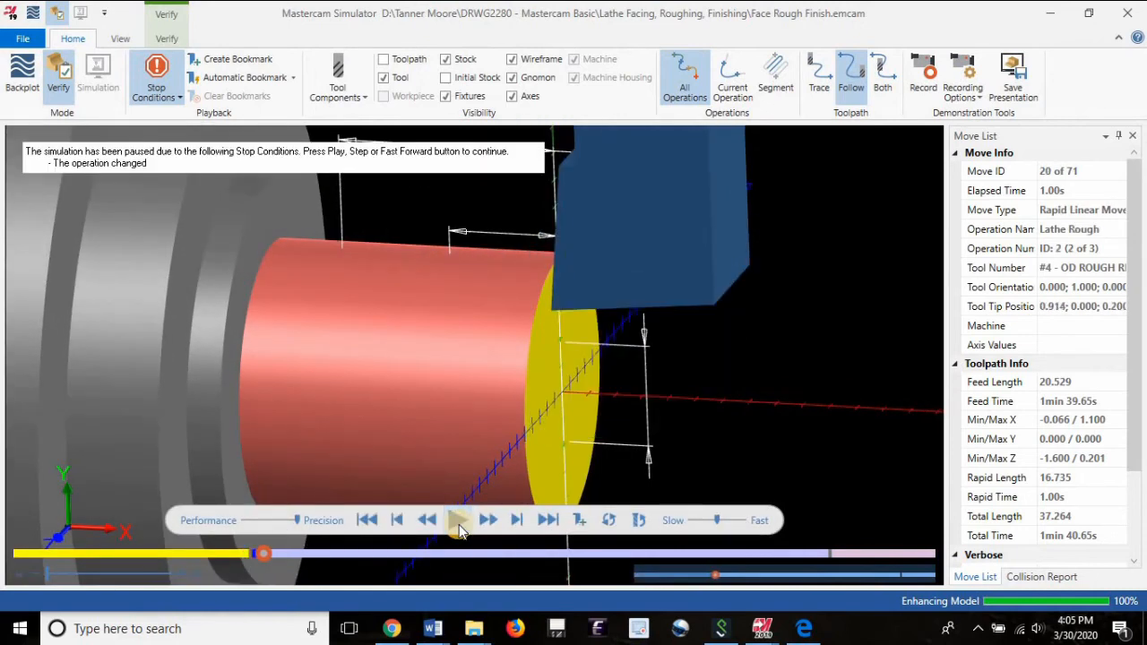
left_click(457, 521)
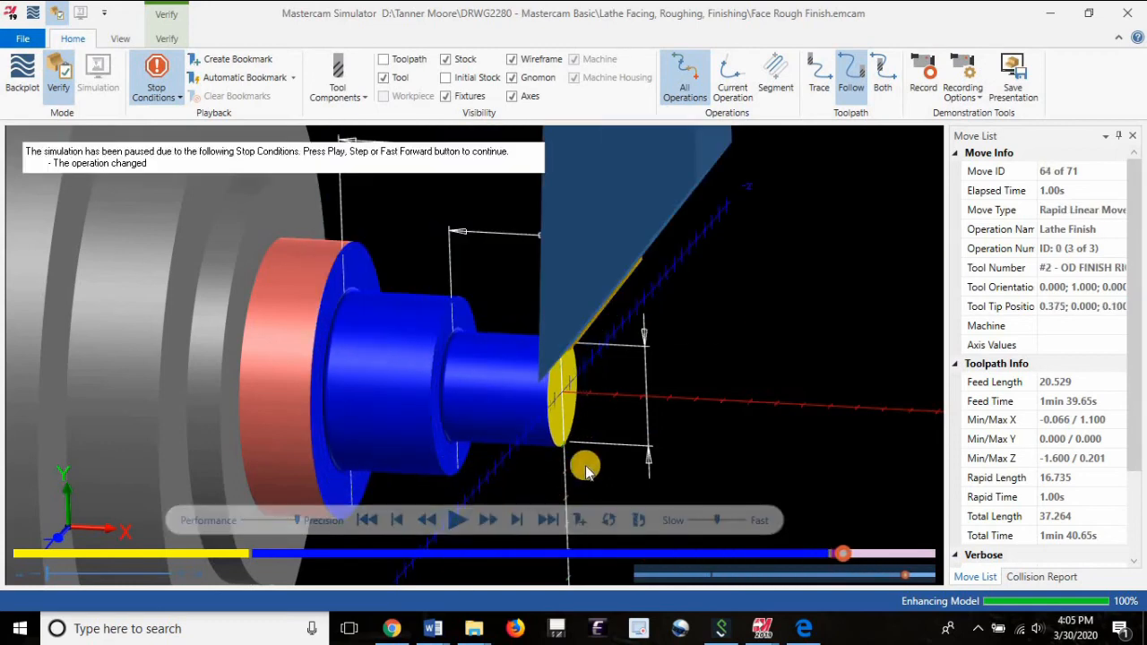
Inspect the faced end of the roughed part, check the part geometry in the main Mastercam window, and return to the simulator.
scroll(562, 407, "up", 5)
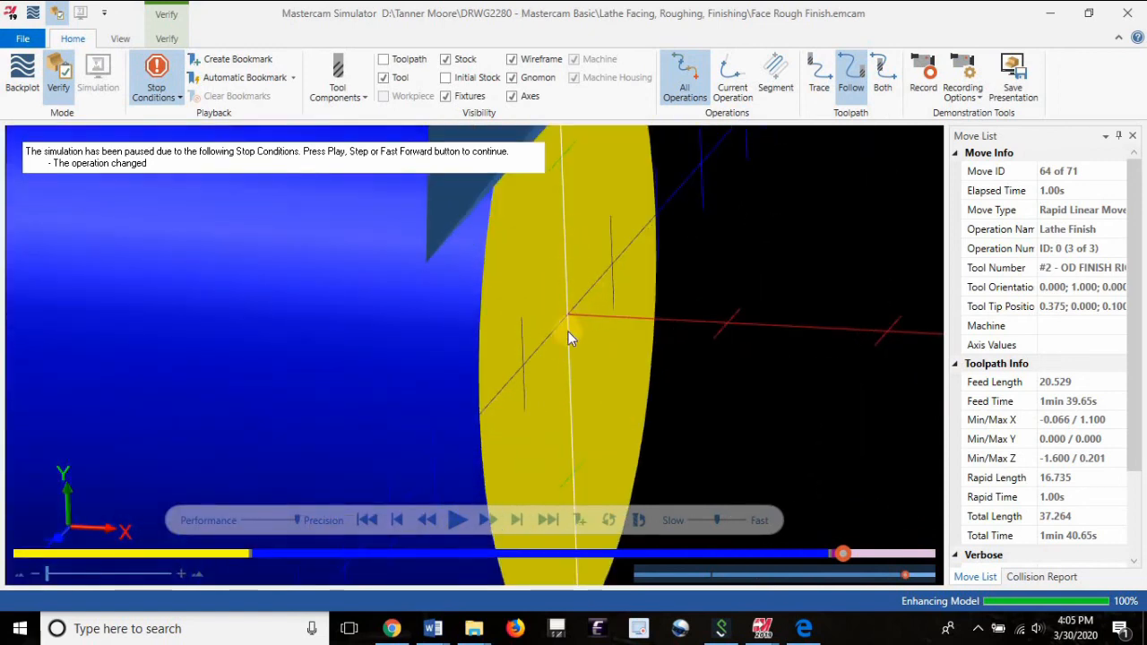
scroll(635, 377, "down", 4)
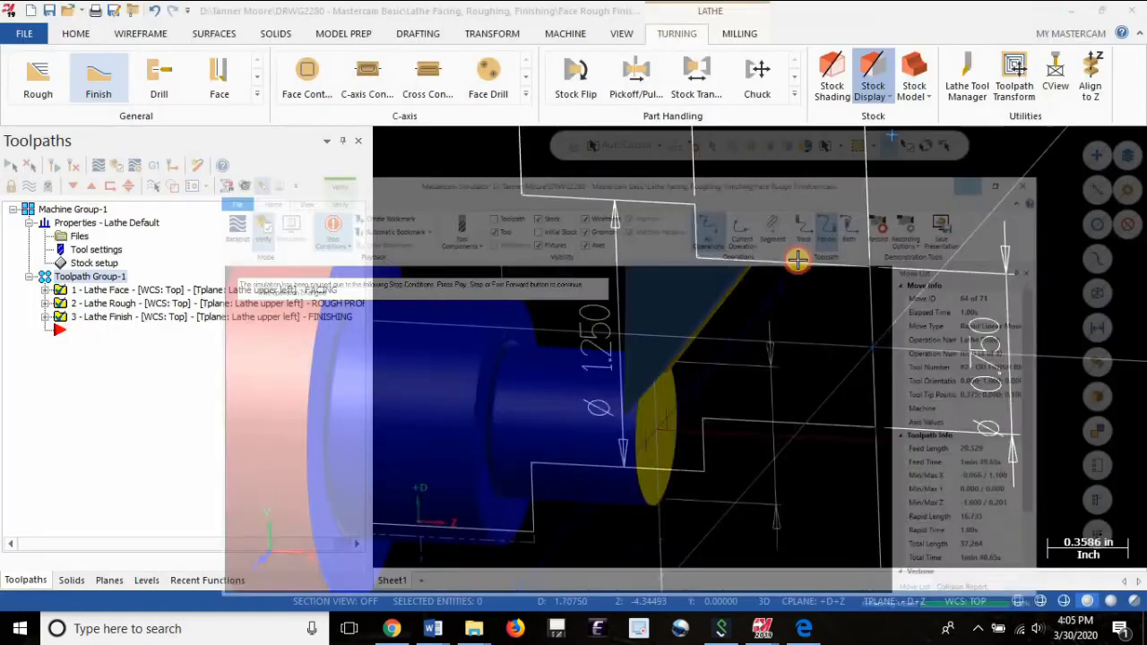
left_click(1050, 12)
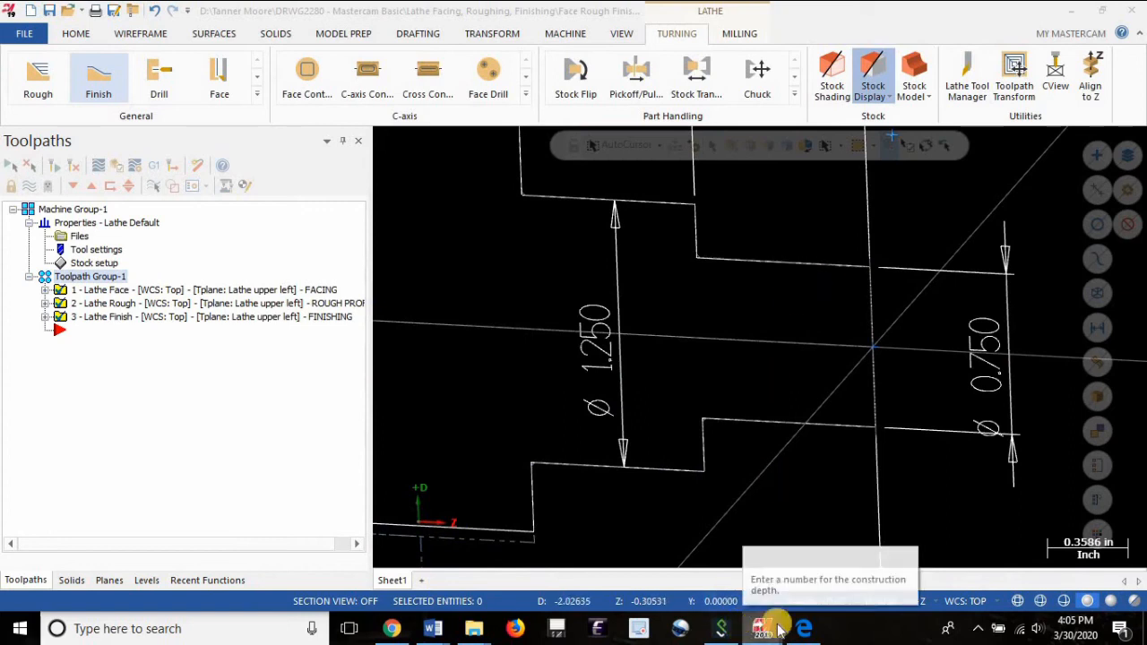
mouse_move(770, 628)
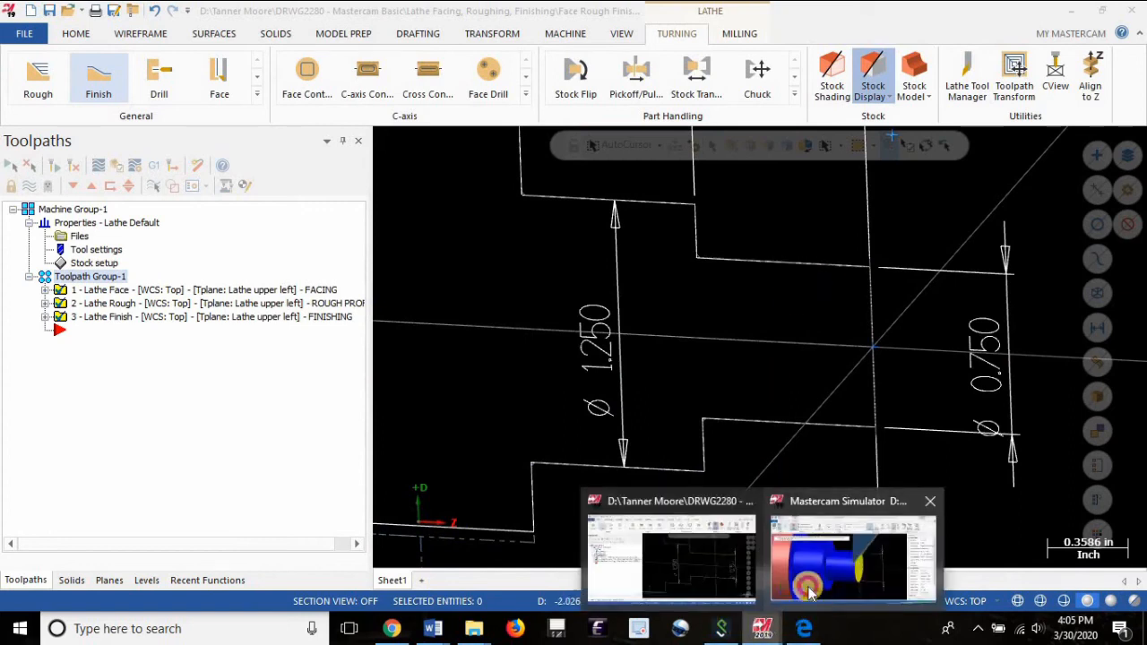
left_click(802, 577)
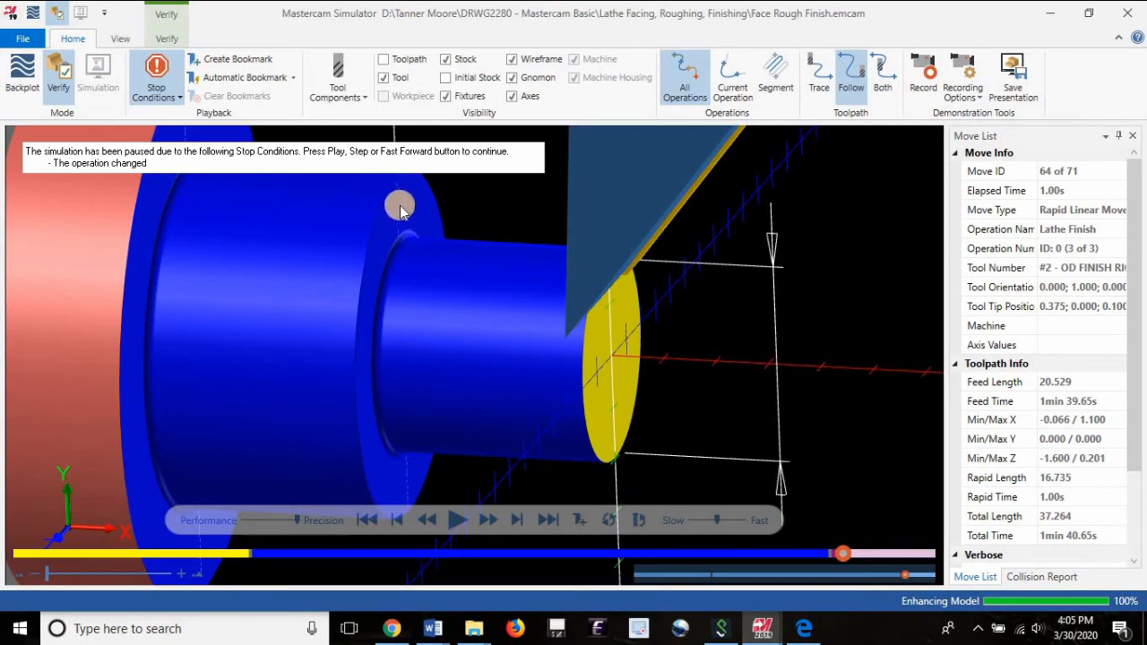
Examine the rounded inside corners that the roughing operation leaves at the shoulders of the simulated part.
scroll(387, 212, "up", 3)
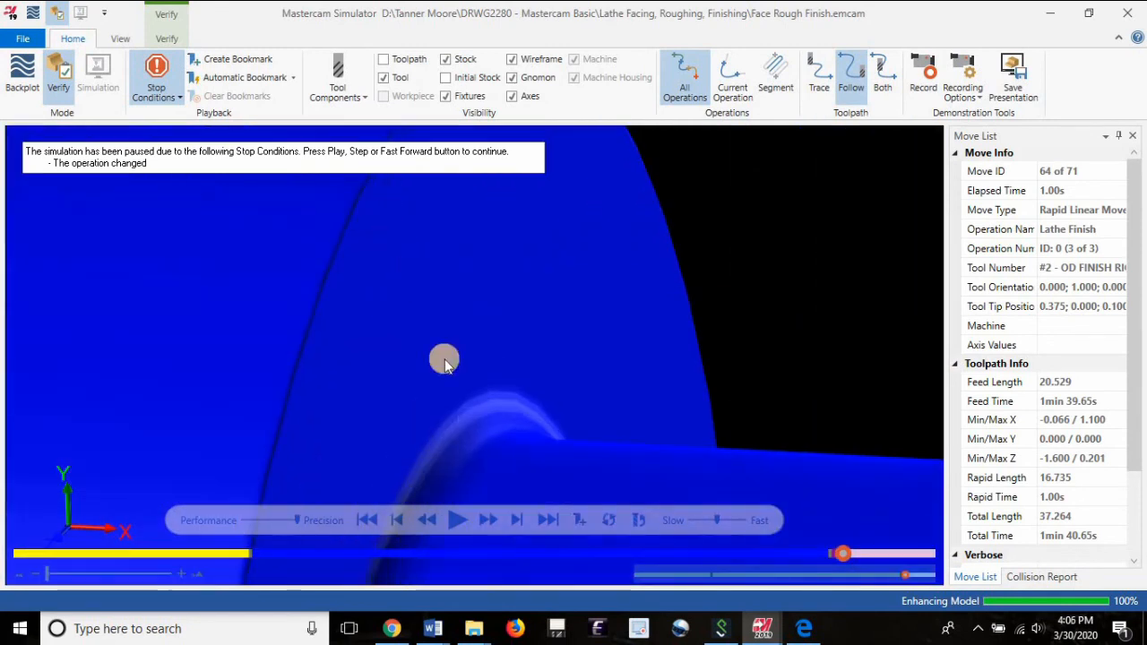
scroll(402, 338, "down", 5)
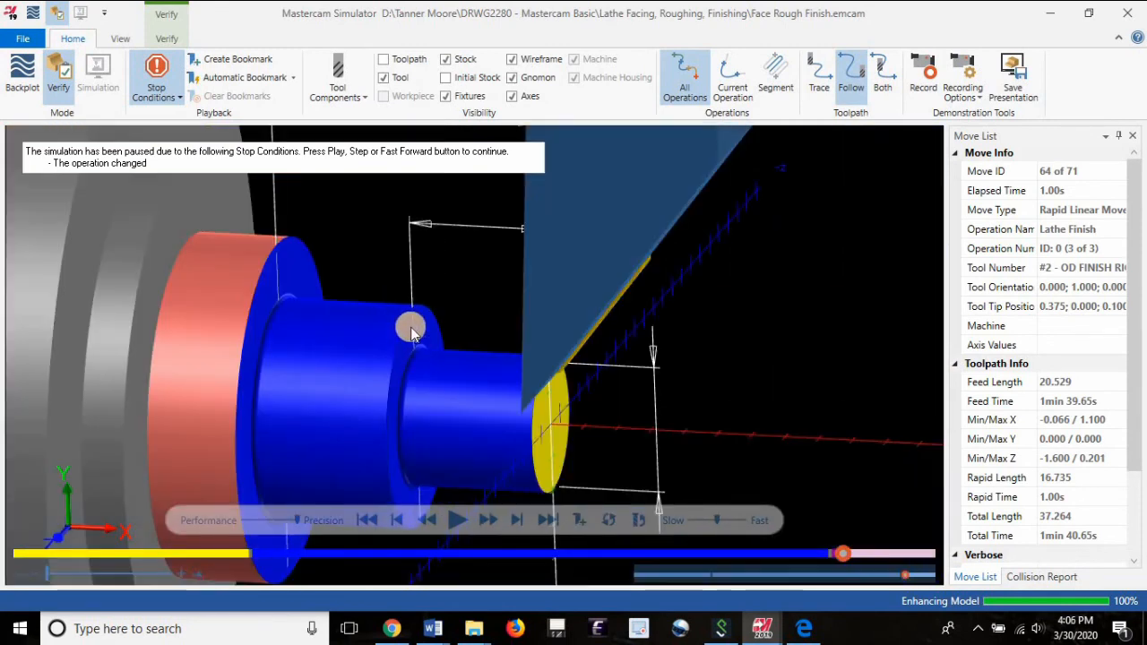
scroll(414, 335, "up", 3)
scroll(414, 334, "up", 2)
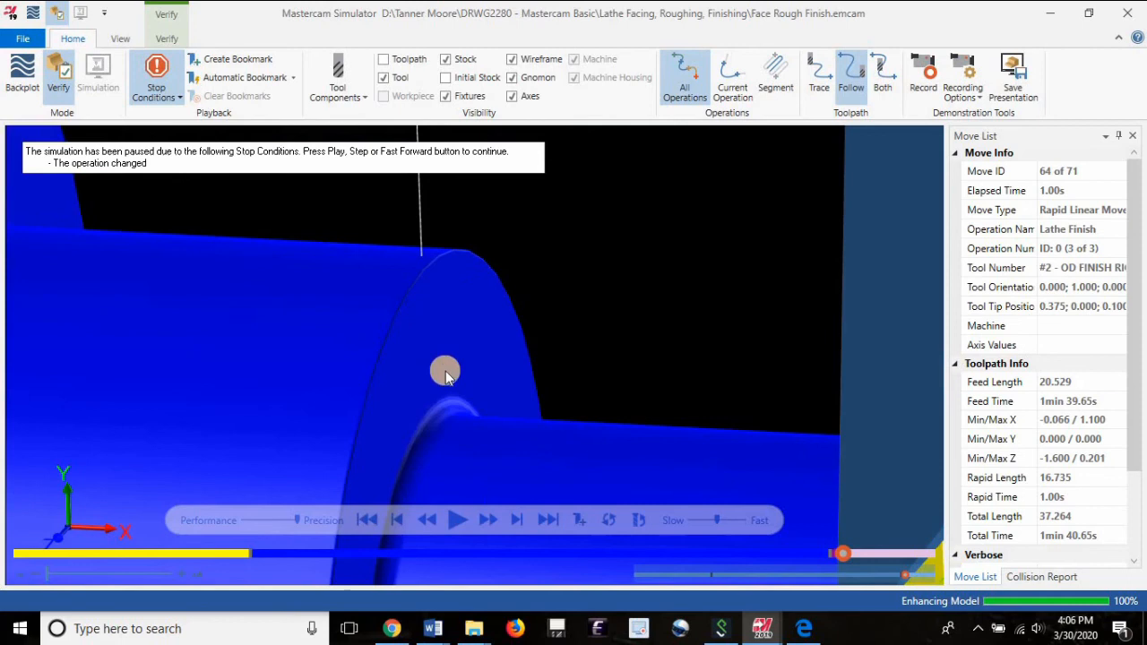
scroll(421, 376, "up", 2)
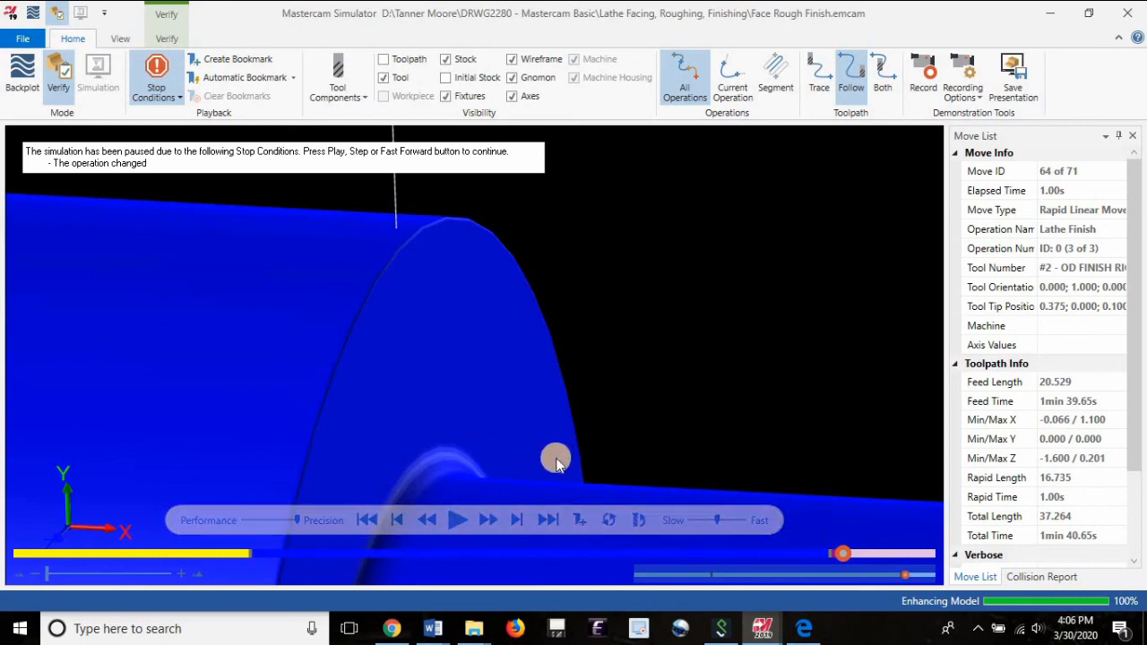
scroll(365, 220, "down", 3)
scroll(365, 219, "down", 2)
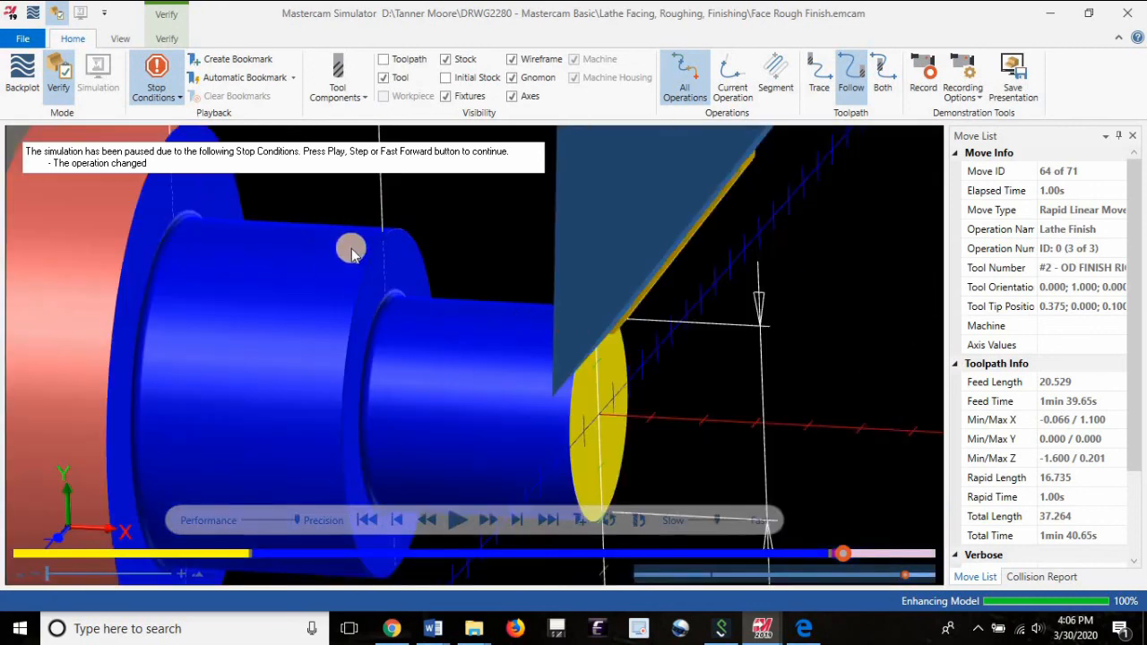
Play the finishing operation to its end, inspect the finished stepped diameters against the part outline, and close the simulator.
left_click(460, 525)
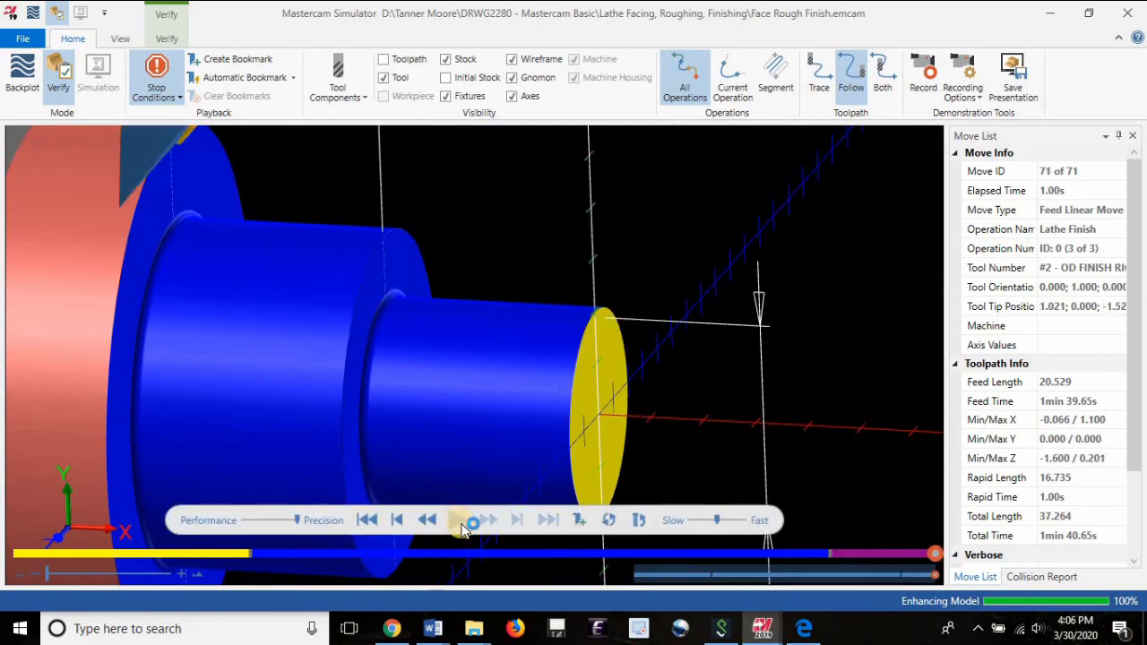
left_click(458, 373)
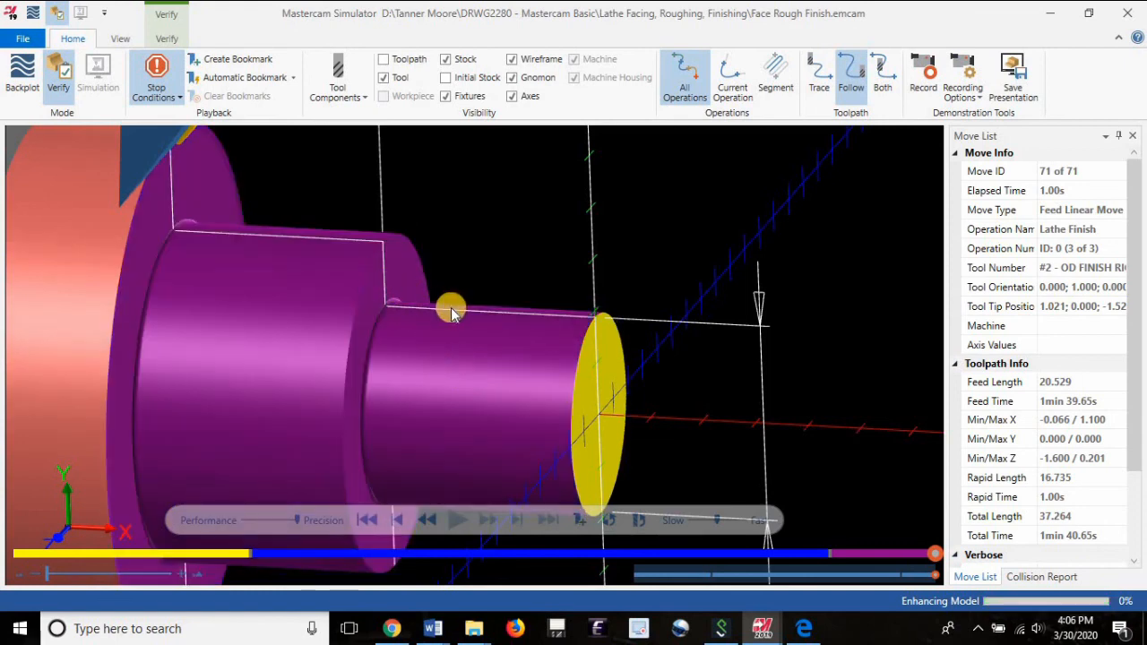
scroll(466, 327, "up", 3)
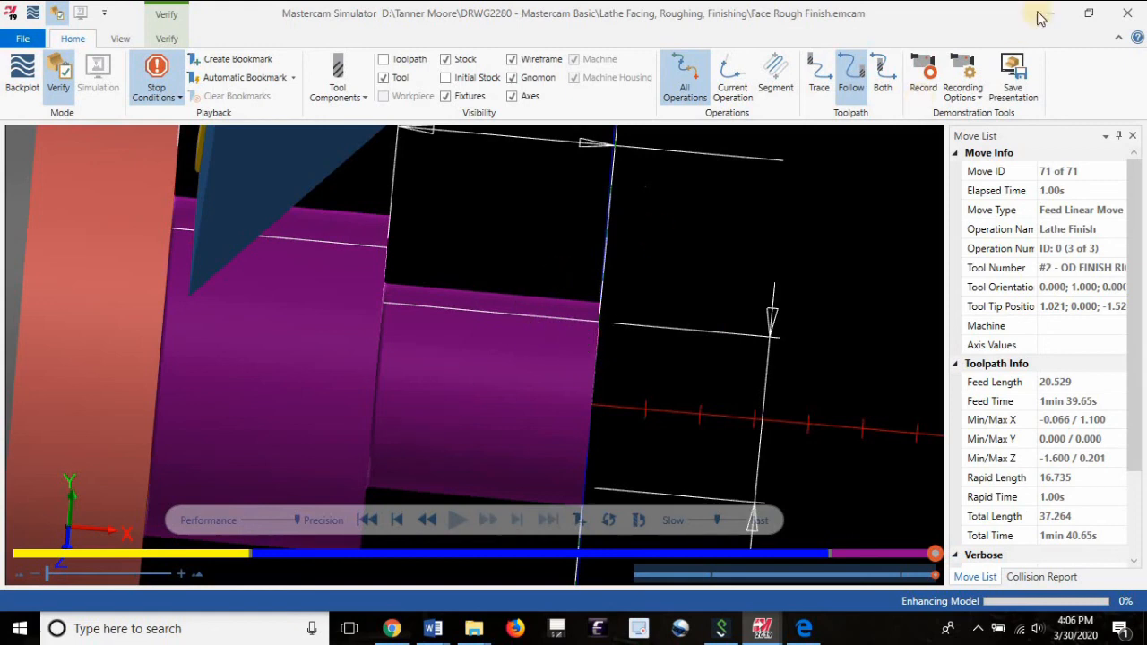
left_click(1118, 20)
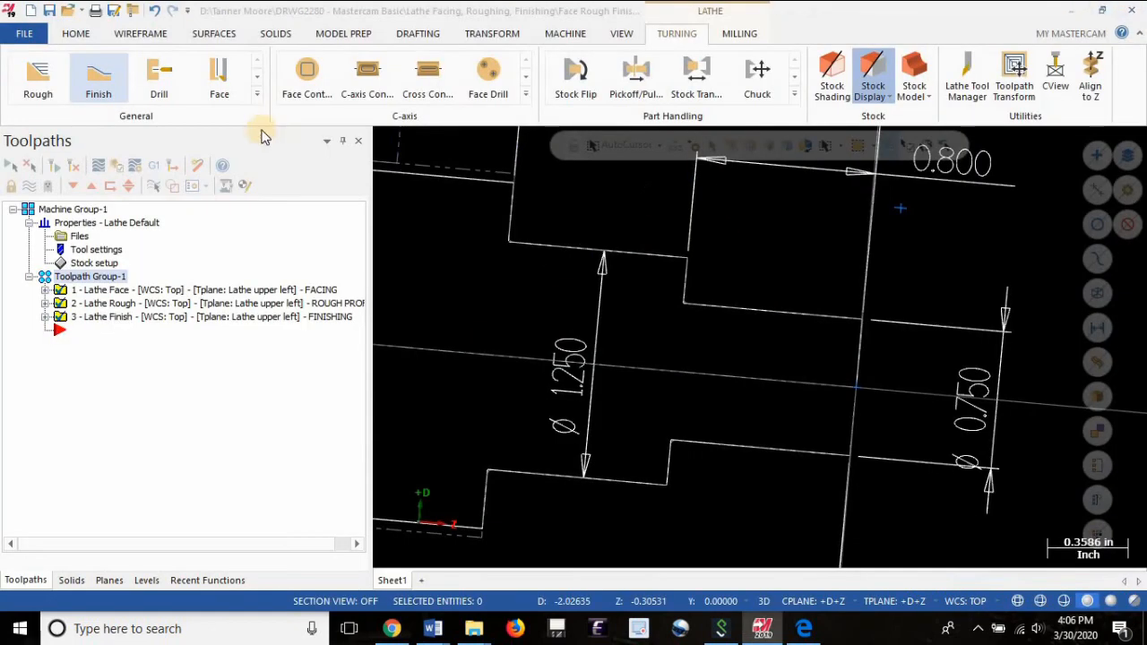
Return the graphics to the Top view of the whole part, and save the file.
left_click(623, 33)
left_click(146, 71)
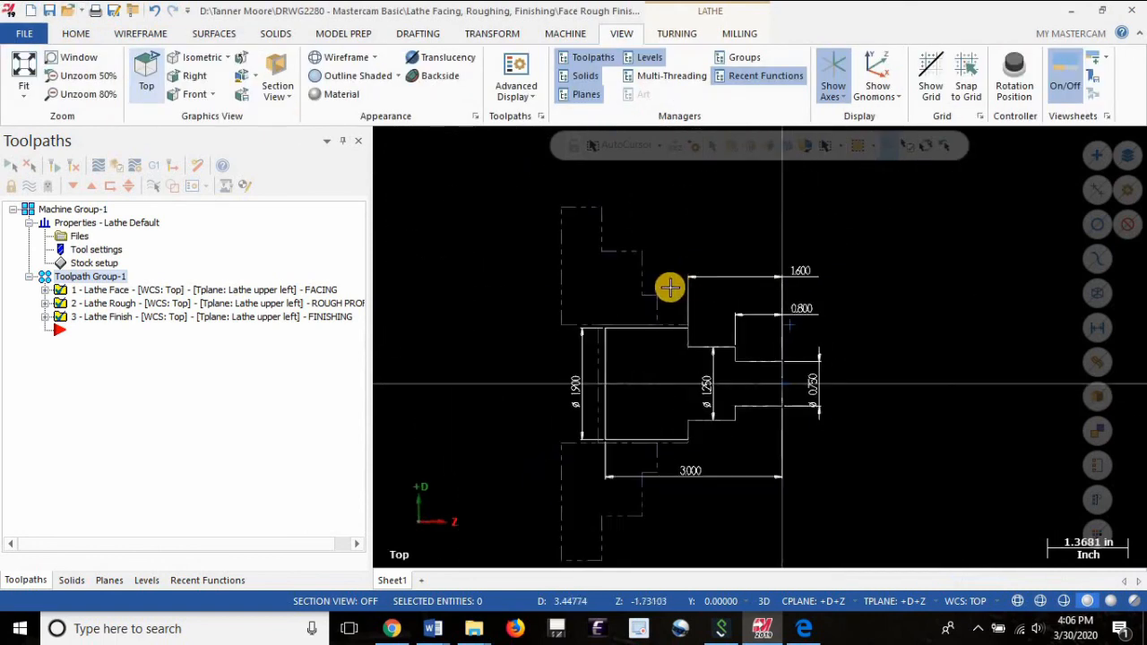
scroll(728, 466, "up", 2)
left_click(49, 12)
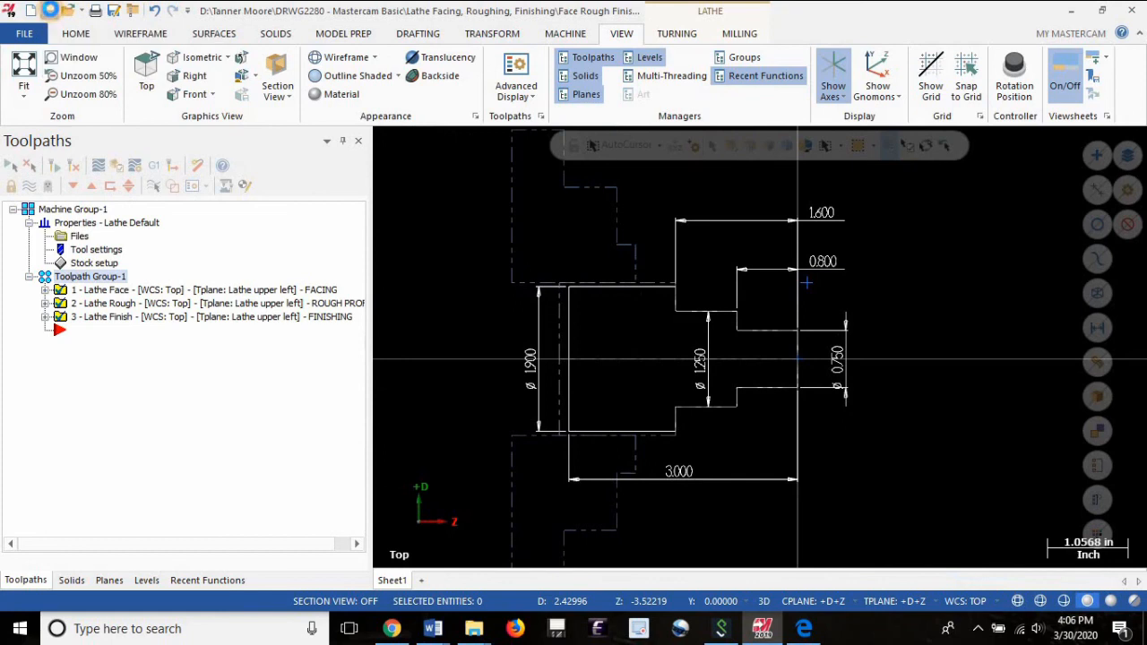